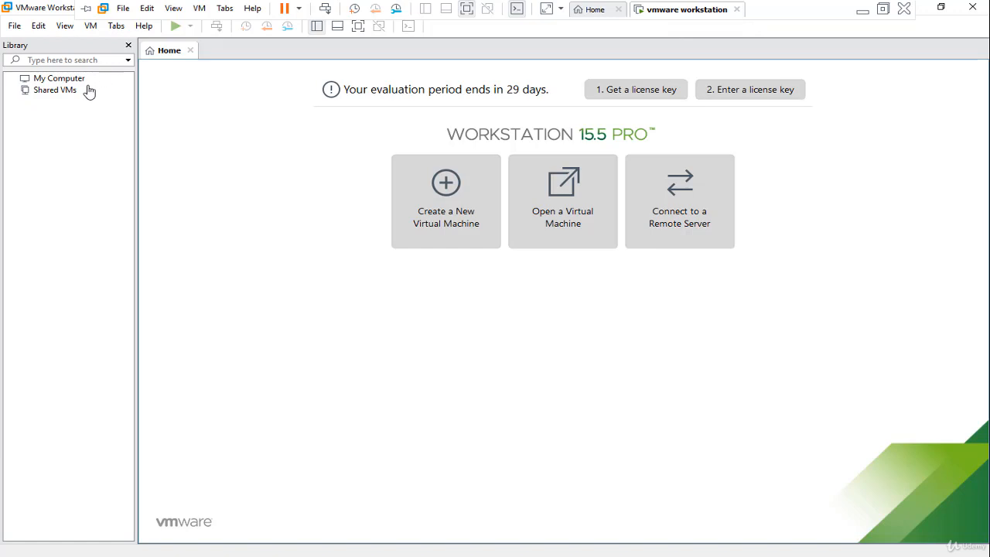
- Take the virtual machine out of full-screen view and close the Workstation window running inside its guest desktop
{"action": "mouse_move", "coordinate": [703, 7]}
{"action": "left_click", "coordinate": [886, 9]}
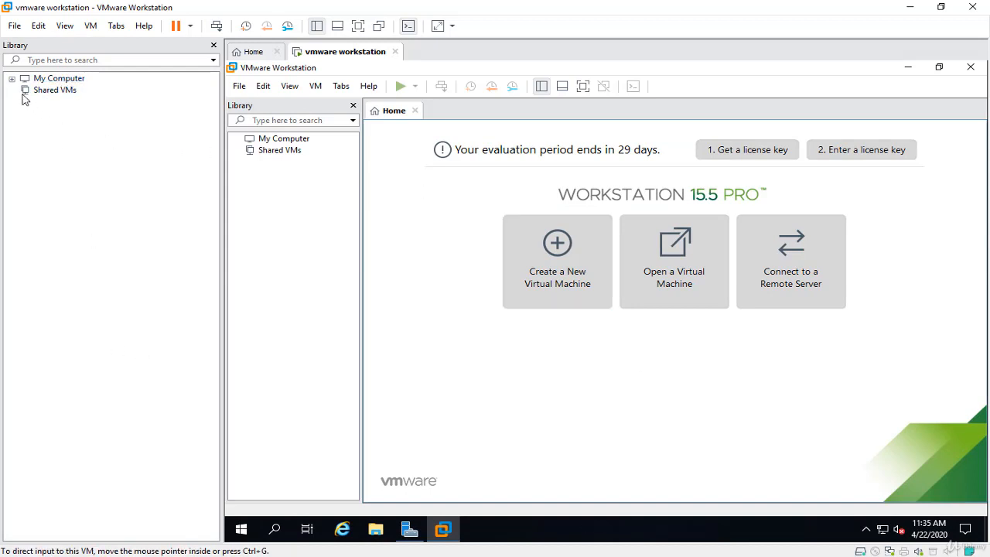
{"action": "left_click", "coordinate": [971, 66]}
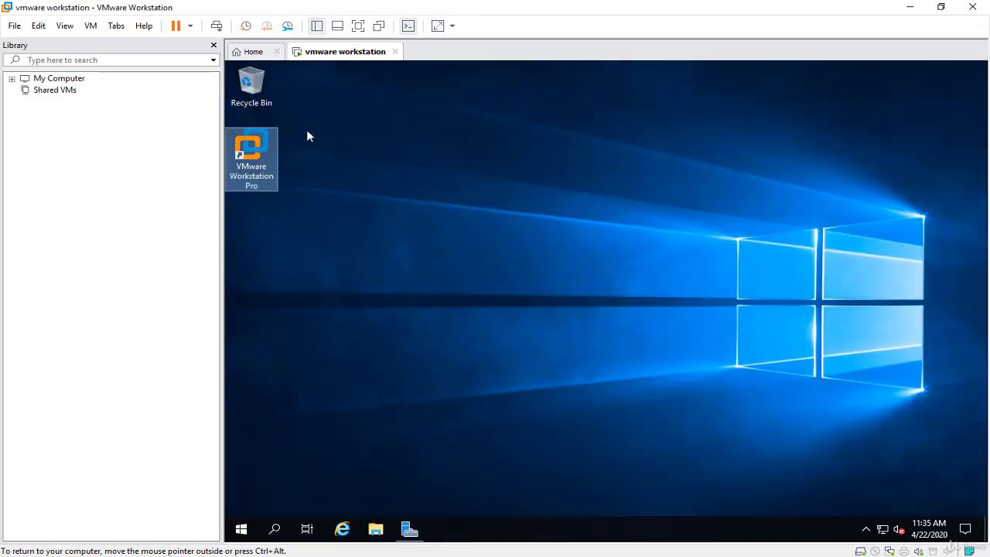
- Power off the "vmware workstation" virtual machine
{"action": "right_click", "coordinate": [360, 52]}
{"action": "mouse_move", "coordinate": [411, 80]}
{"action": "left_click", "coordinate": [565, 157]}
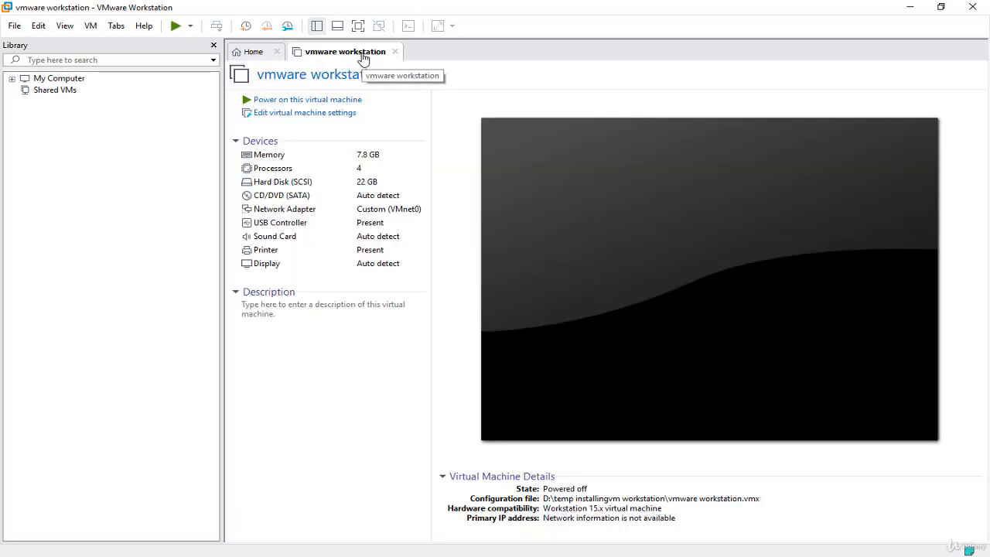
- Permanently delete the "vmware workstation" virtual machine from disk
{"action": "right_click", "coordinate": [363, 56]}
{"action": "mouse_move", "coordinate": [444, 202]}
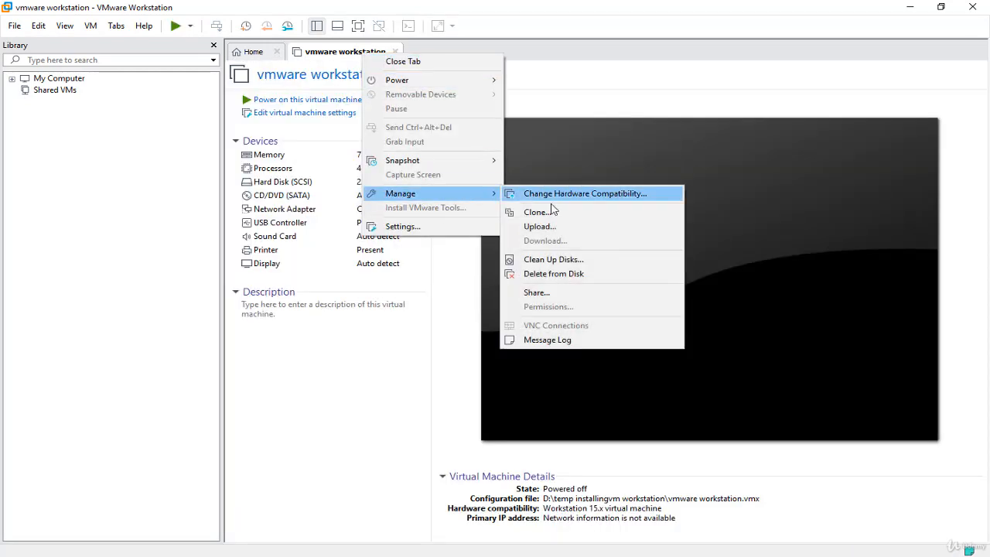
{"action": "left_click", "coordinate": [577, 275]}
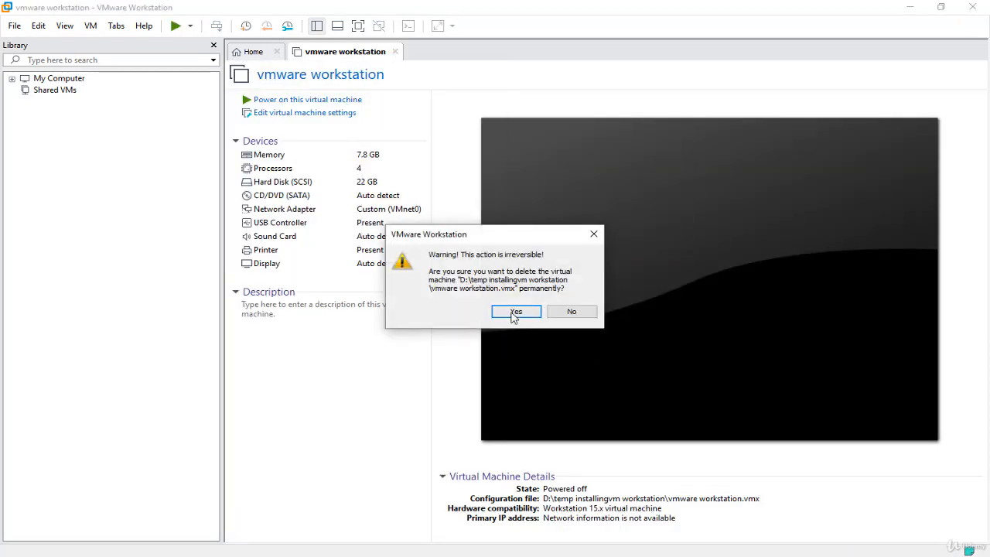
{"action": "left_click", "coordinate": [515, 311]}
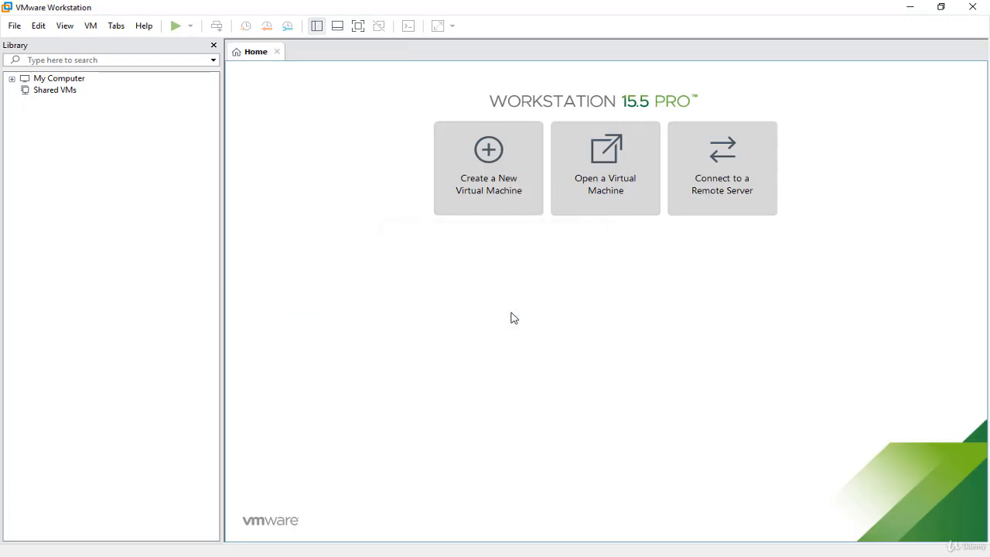
- Expand My Computer in the library, collapse the DHCP Course folder, and create a new folder named "Vsphere 7" under My Computer
{"action": "left_click", "coordinate": [11, 80]}
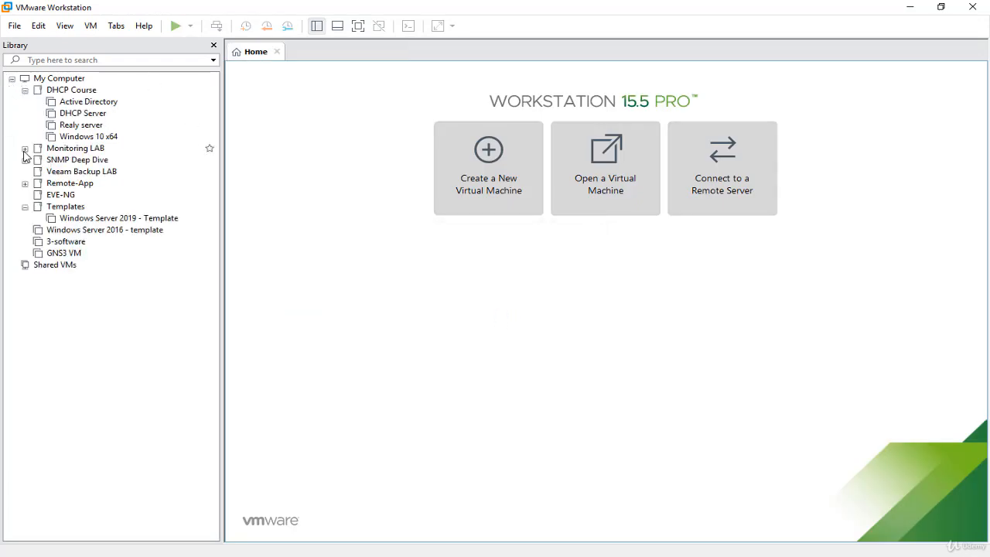
{"action": "left_click", "coordinate": [25, 91]}
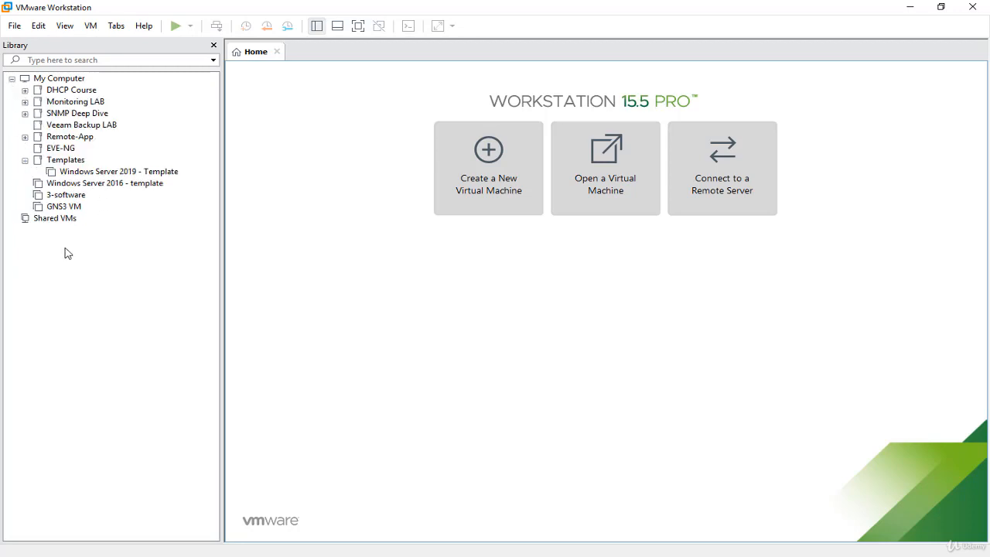
{"action": "right_click", "coordinate": [76, 81]}
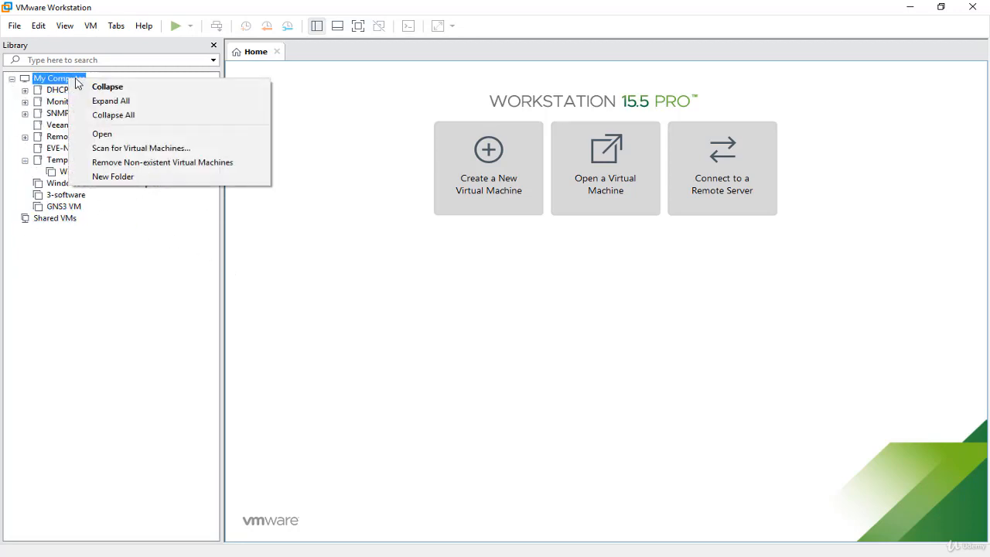
{"action": "left_click", "coordinate": [155, 176]}
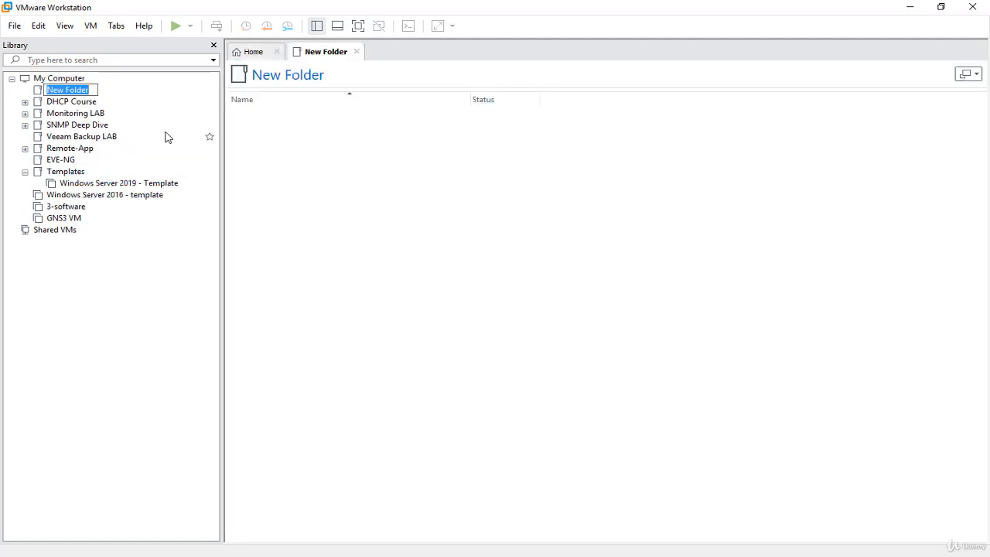
{"action": "type", "text": "Vsphere 7"}
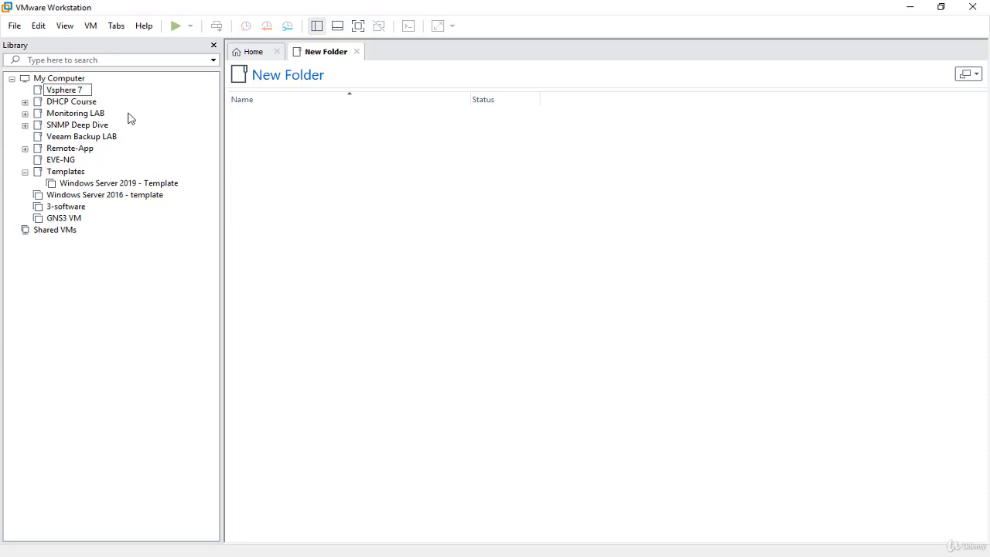
{"action": "key", "text": "Return"}
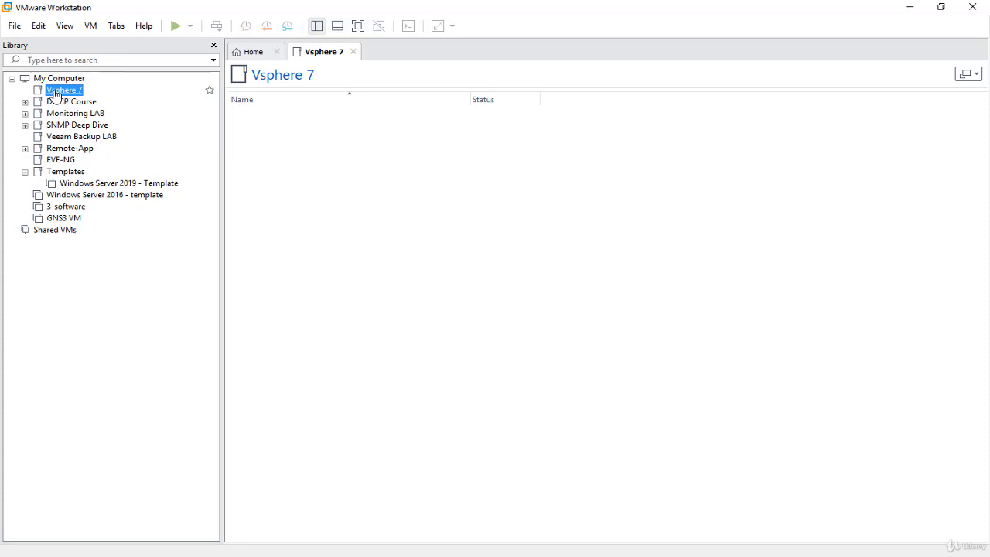
- Start creating a new virtual machine with the Custom (advanced) configuration and Workstation 15.x hardware compatibility
{"action": "left_click", "coordinate": [249, 56]}
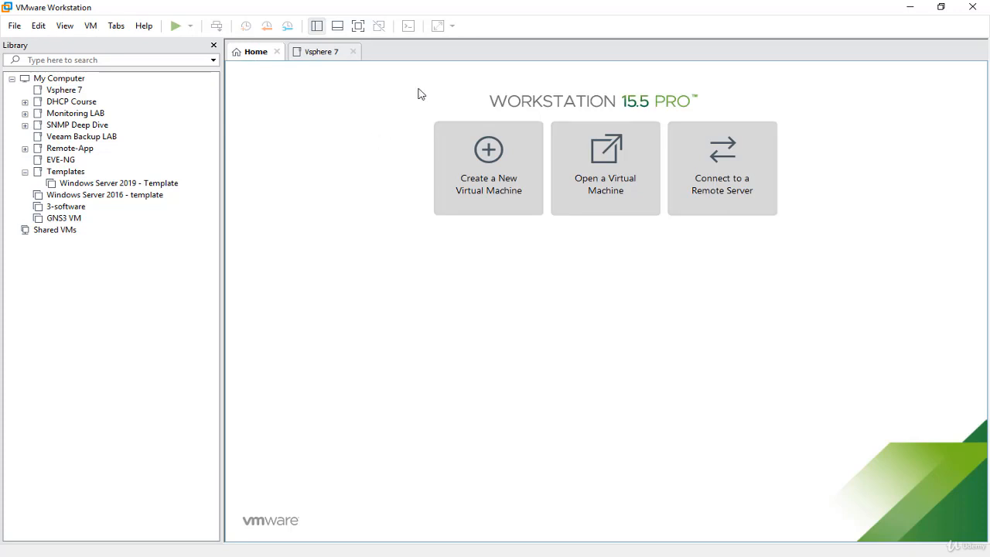
{"action": "left_click", "coordinate": [511, 197]}
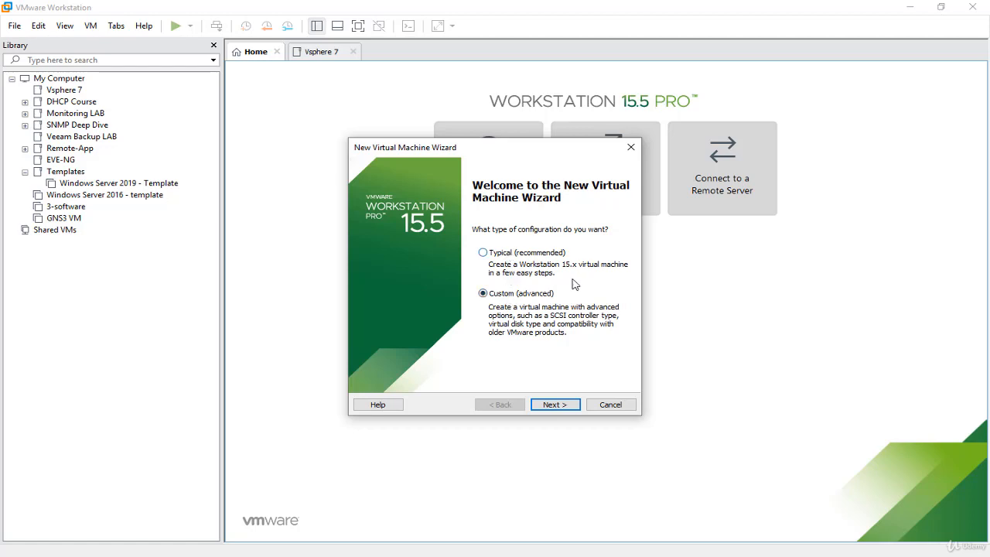
{"action": "left_click", "coordinate": [561, 404]}
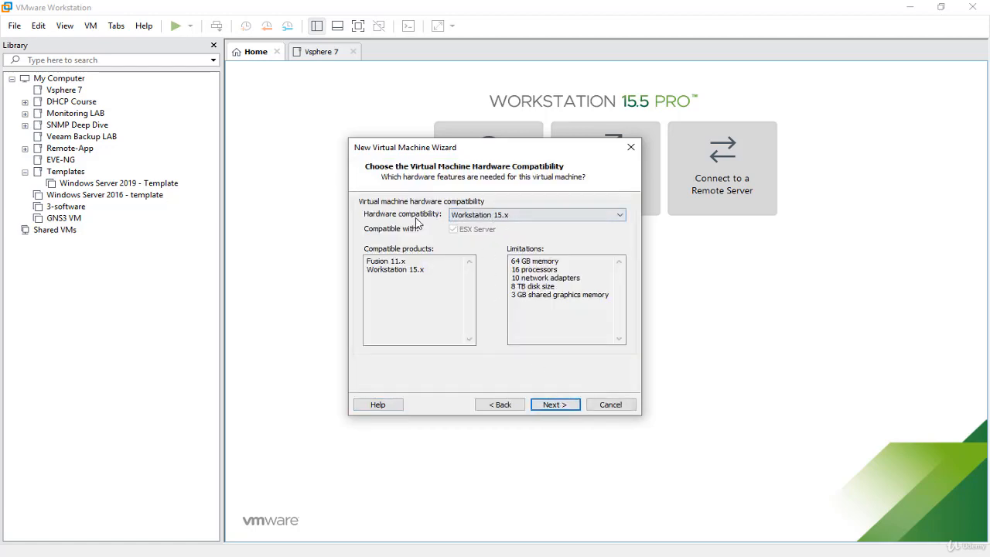
{"action": "left_click", "coordinate": [486, 216]}
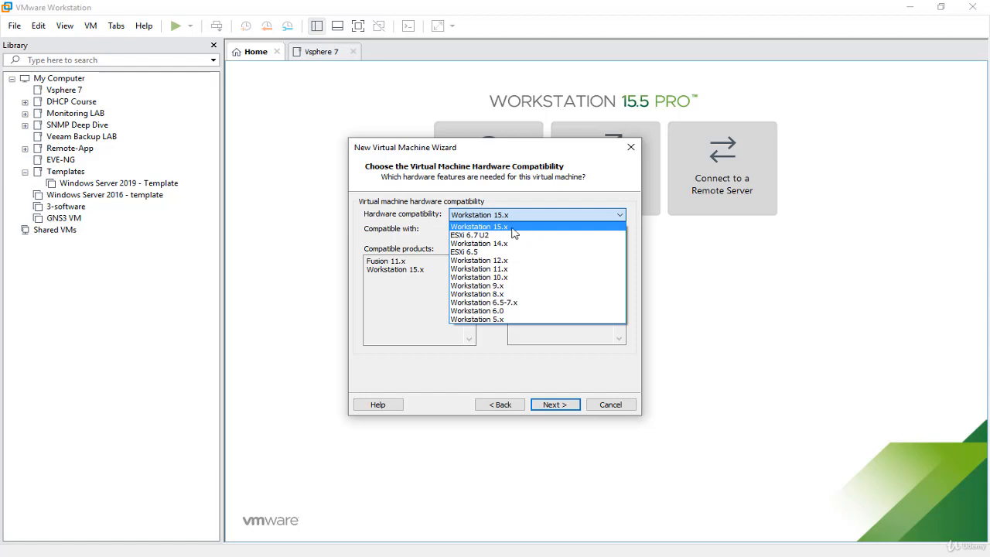
{"action": "left_click", "coordinate": [586, 393]}
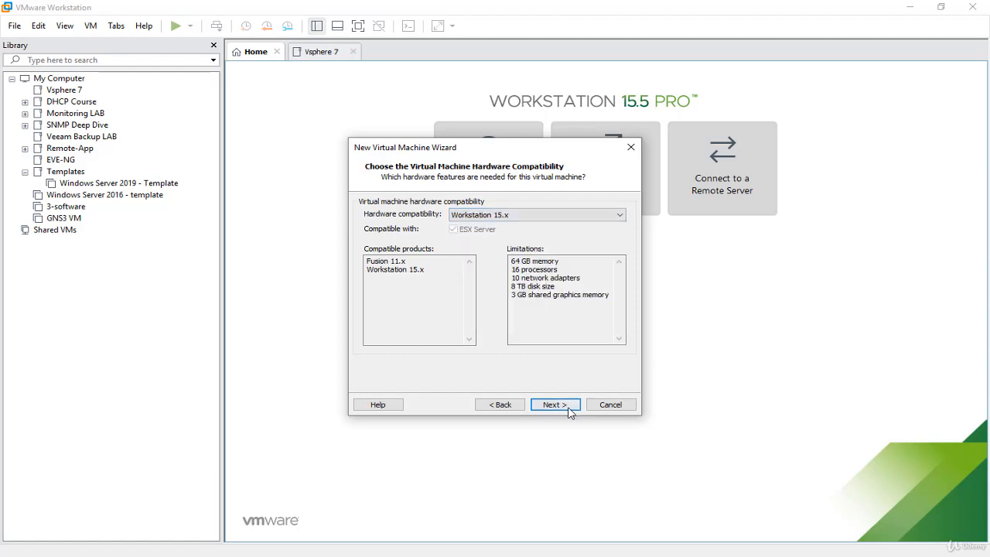
{"action": "left_click", "coordinate": [565, 409]}
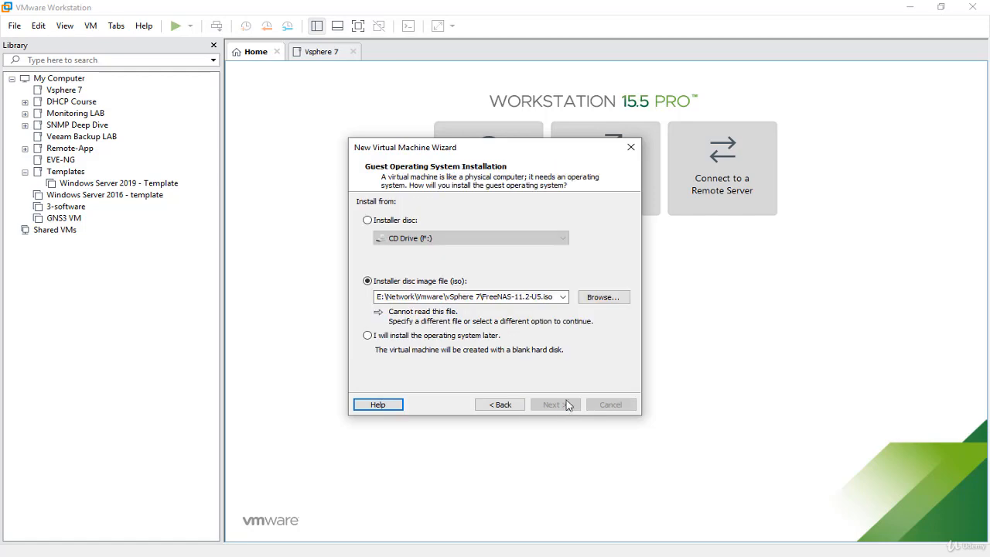
- Set the installer disc image to VMware-VMvisor-Installer-7.0.0-15843807.x86_64.iso from the vSphere 7 folder and continue the wizard
{"action": "left_click", "coordinate": [392, 223]}
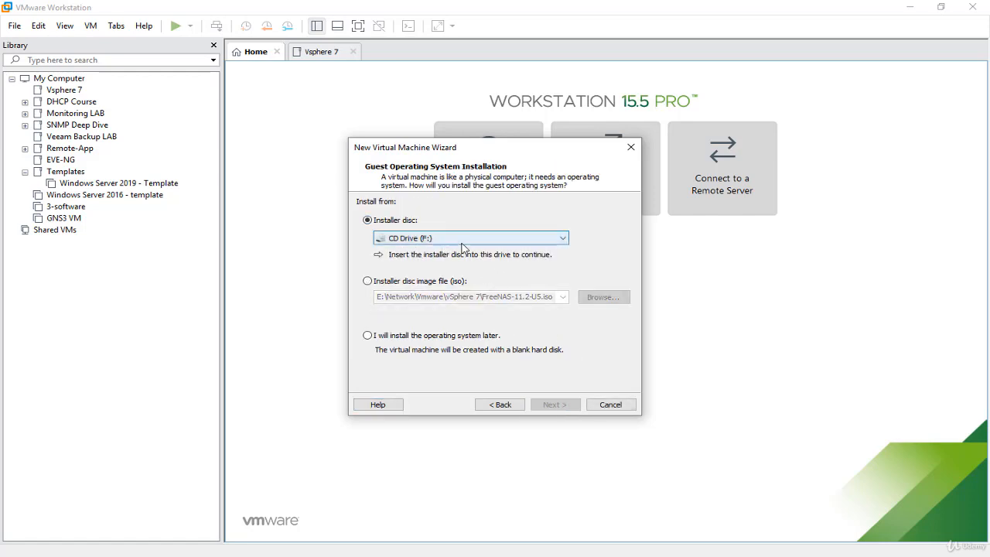
{"action": "left_click", "coordinate": [435, 282]}
{"action": "left_click", "coordinate": [605, 299]}
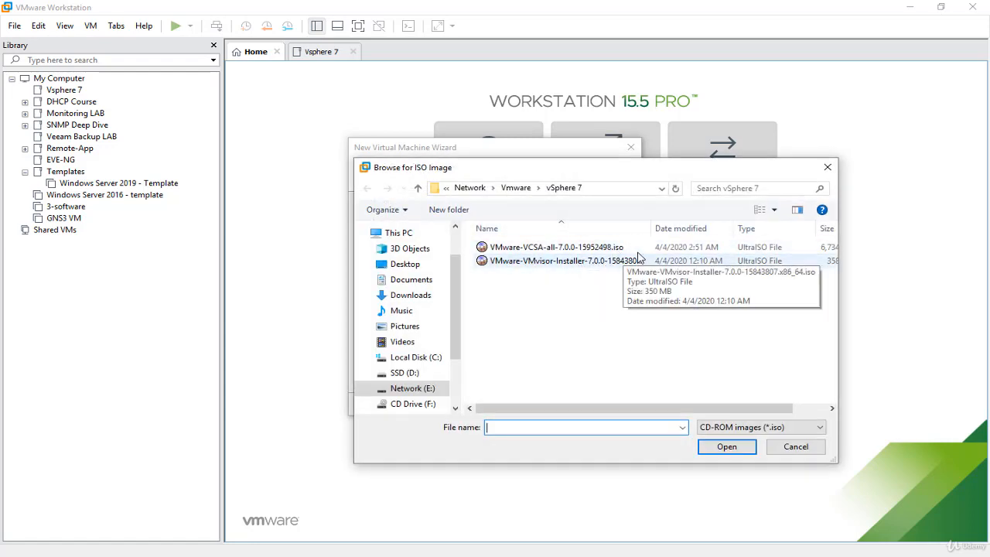
{"action": "left_click", "coordinate": [542, 266]}
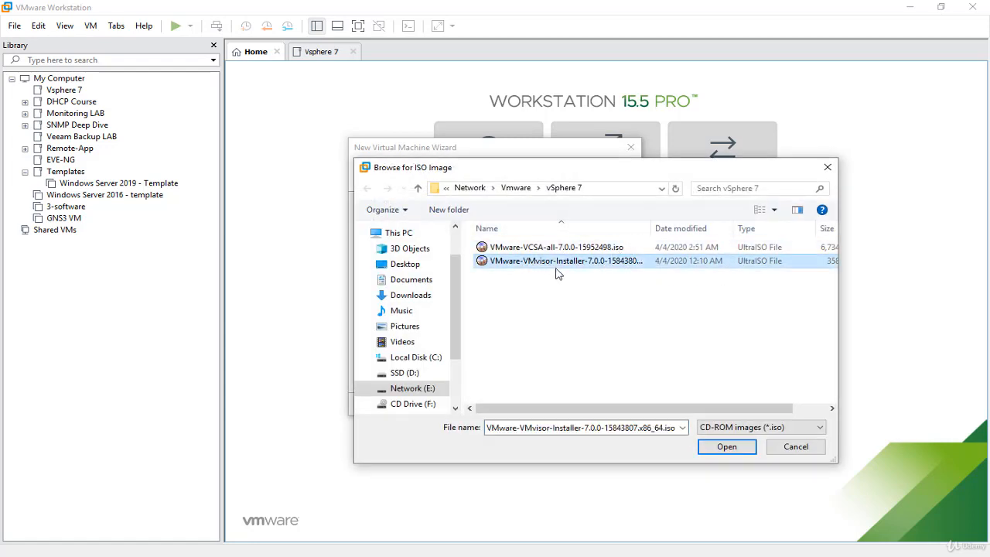
{"action": "left_click", "coordinate": [636, 266]}
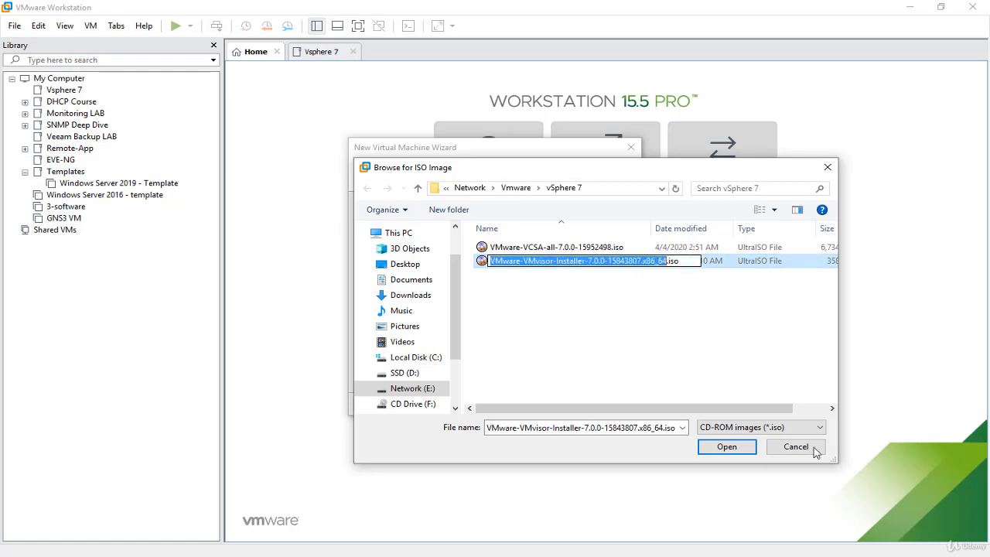
{"action": "left_click", "coordinate": [731, 450]}
{"action": "left_click", "coordinate": [731, 449]}
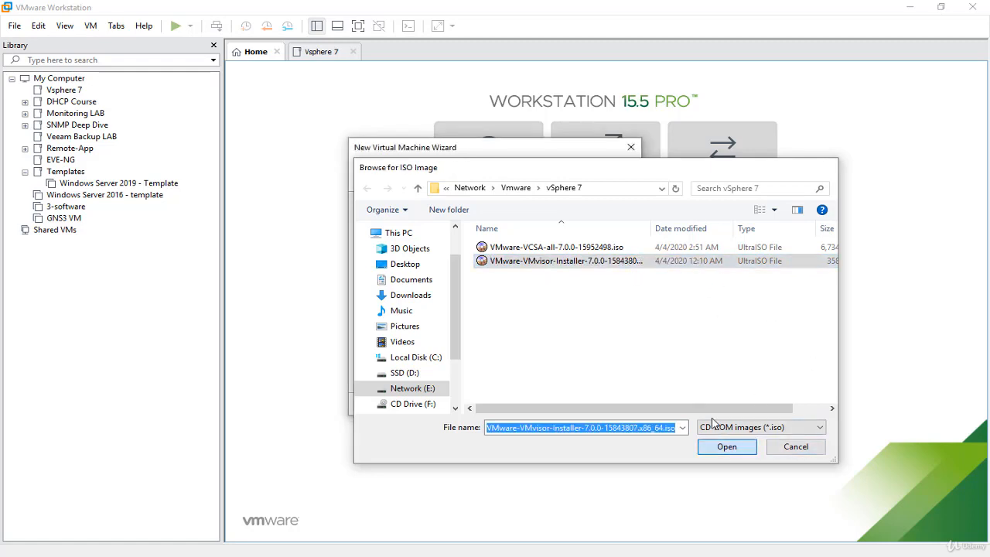
{"action": "left_click", "coordinate": [565, 409]}
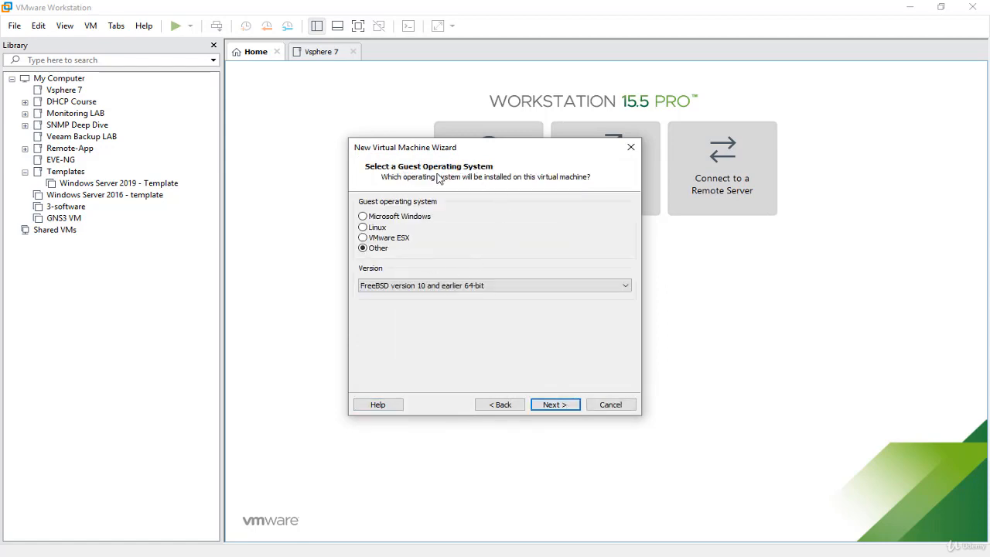
- Set the guest operating system to VMware ESX, version VMware ESXi 6.x, and continue to the naming page
{"action": "left_click", "coordinate": [398, 240]}
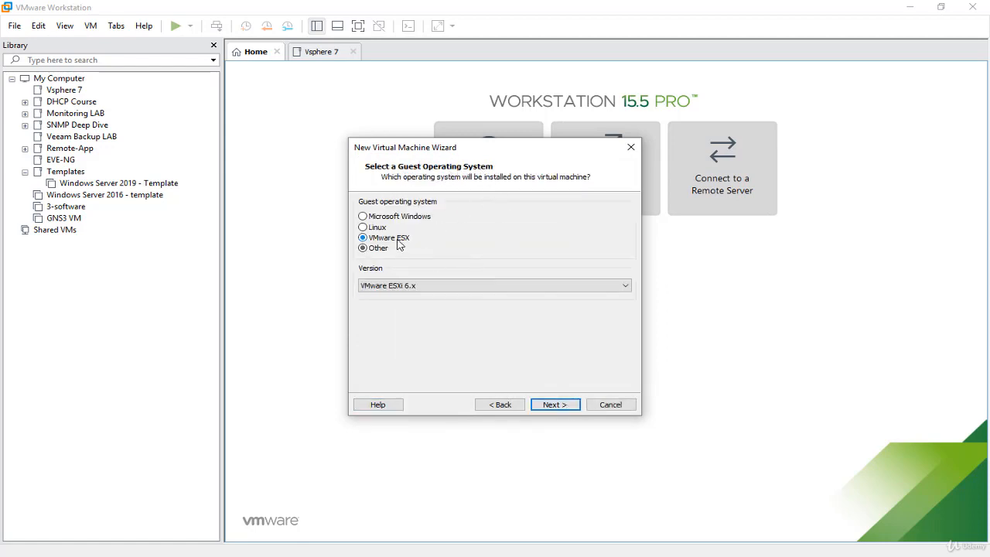
{"action": "left_click", "coordinate": [469, 286]}
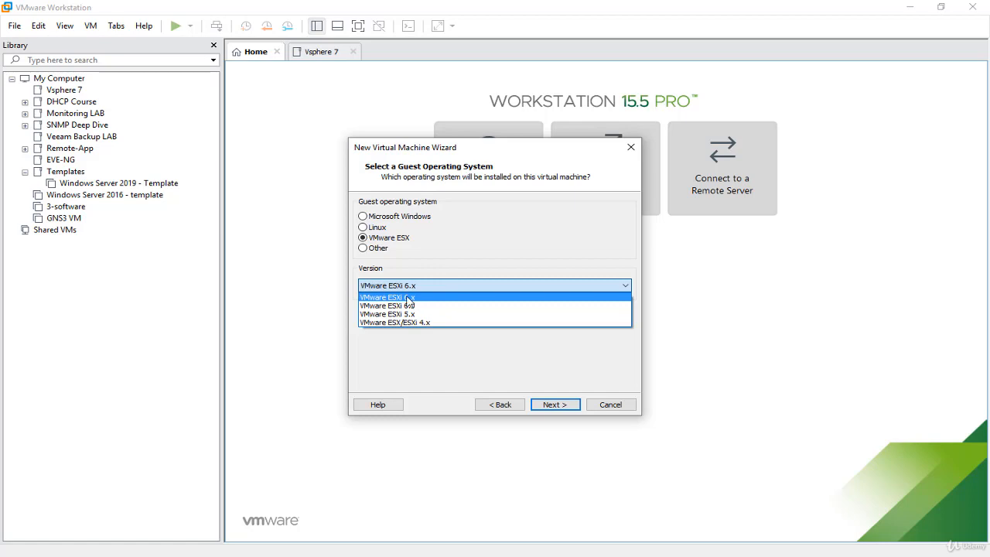
{"action": "left_click", "coordinate": [431, 301]}
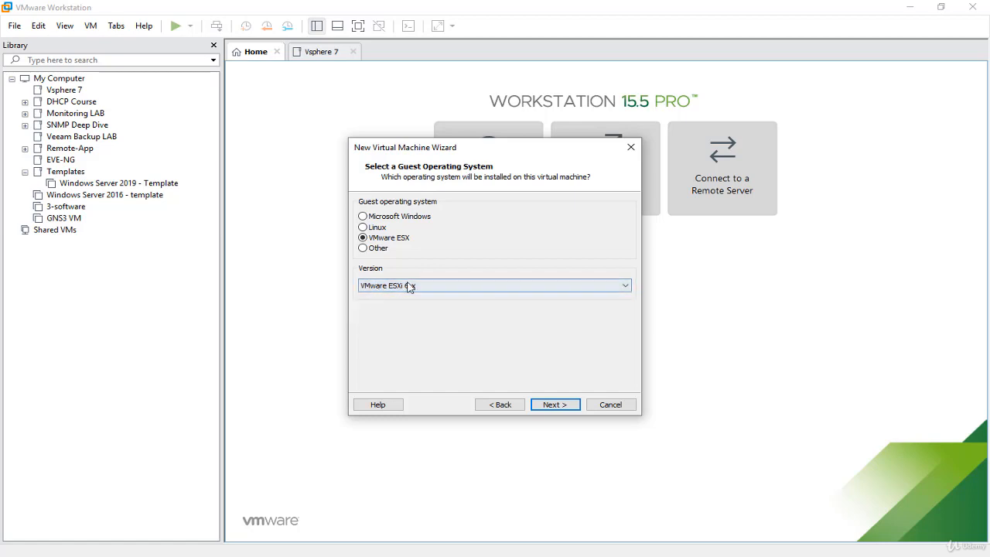
{"action": "left_click", "coordinate": [554, 404]}
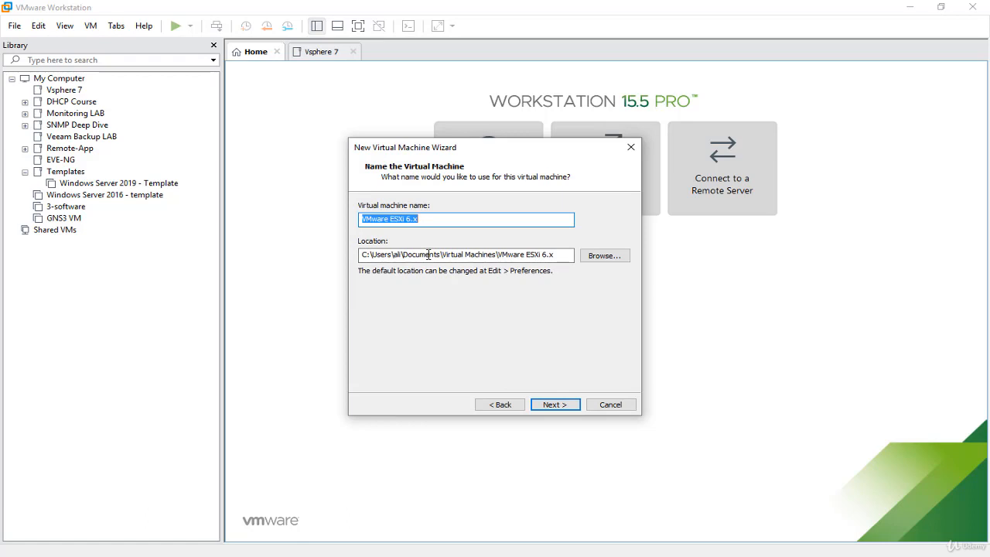
- Browse for the virtual machine location and create a folder named "Vsphere7" inside Vm-Location on the SSD (D:) drive
{"action": "left_click", "coordinate": [604, 255]}
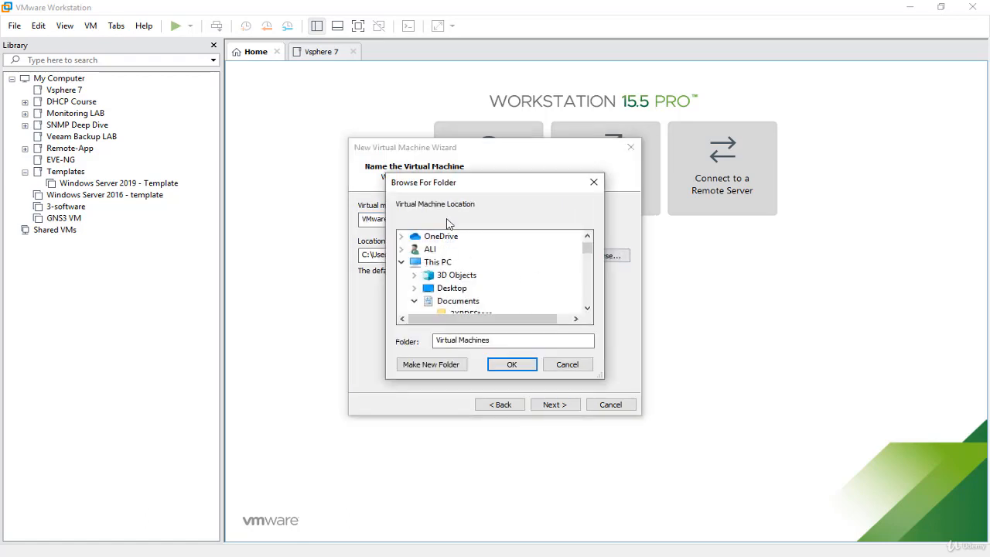
{"action": "scroll", "coordinate": [540, 309], "scroll_direction": "down", "scroll_amount": 2}
{"action": "scroll", "coordinate": [540, 309], "scroll_direction": "down", "scroll_amount": 10}
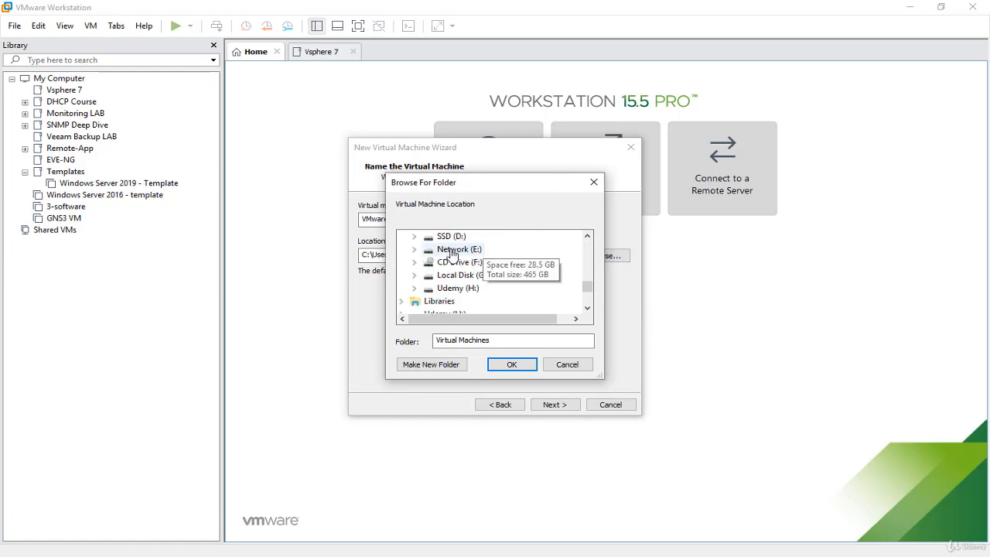
{"action": "double_click", "coordinate": [444, 238]}
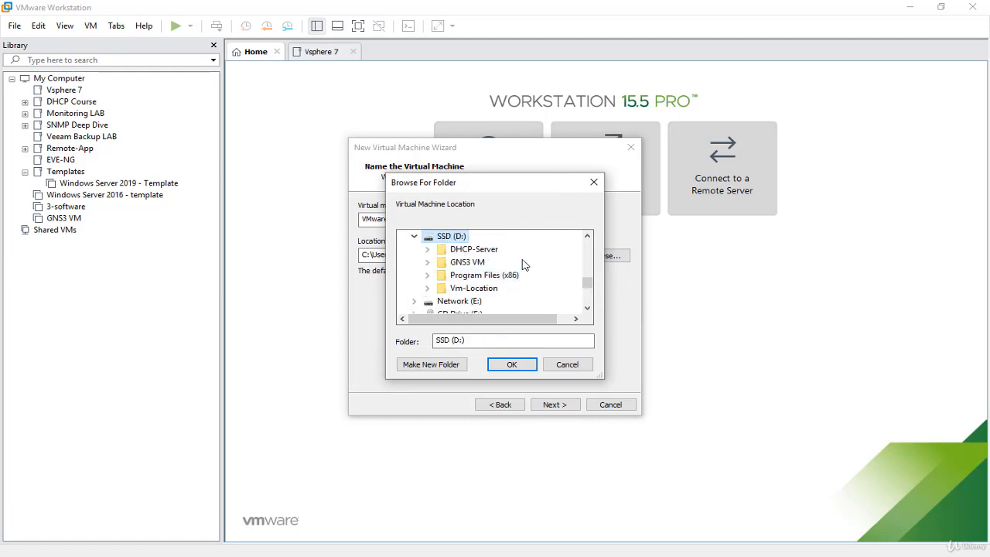
{"action": "double_click", "coordinate": [484, 291]}
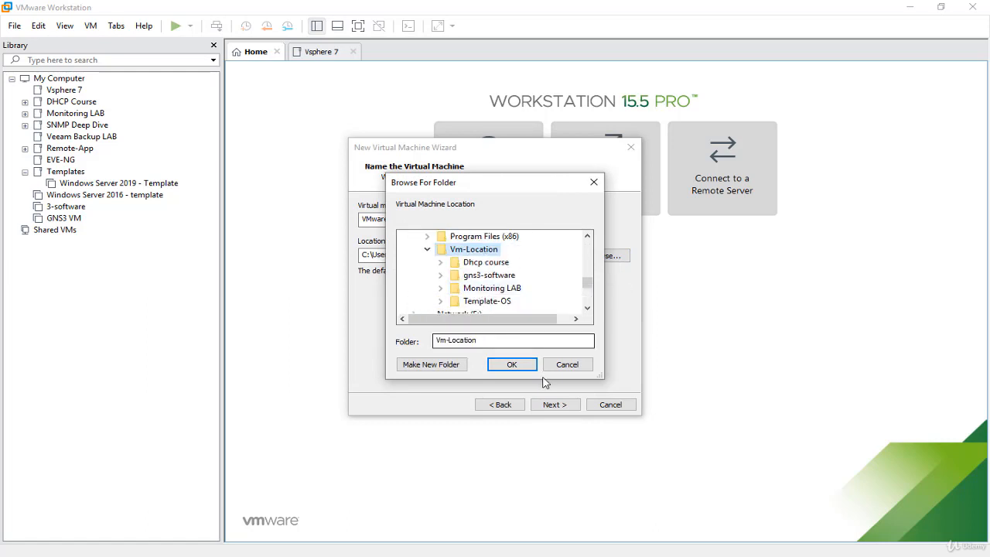
{"action": "left_click", "coordinate": [450, 366]}
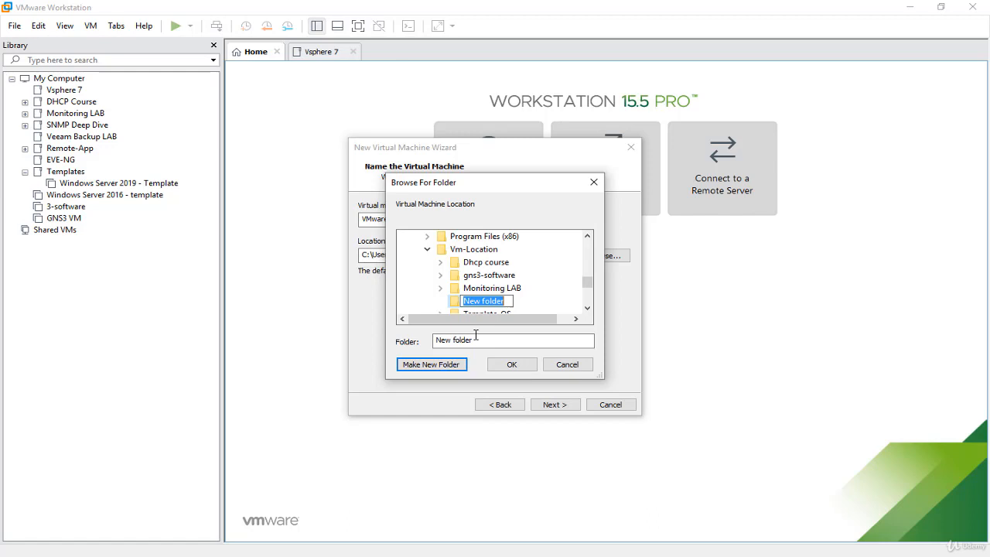
{"action": "type", "text": "Vsphere7"}
{"action": "key", "text": "Return"}
- Create a subfolder named "ESX01" inside the Vsphere7 folder and use it as the virtual machine location
{"action": "left_click", "coordinate": [431, 364]}
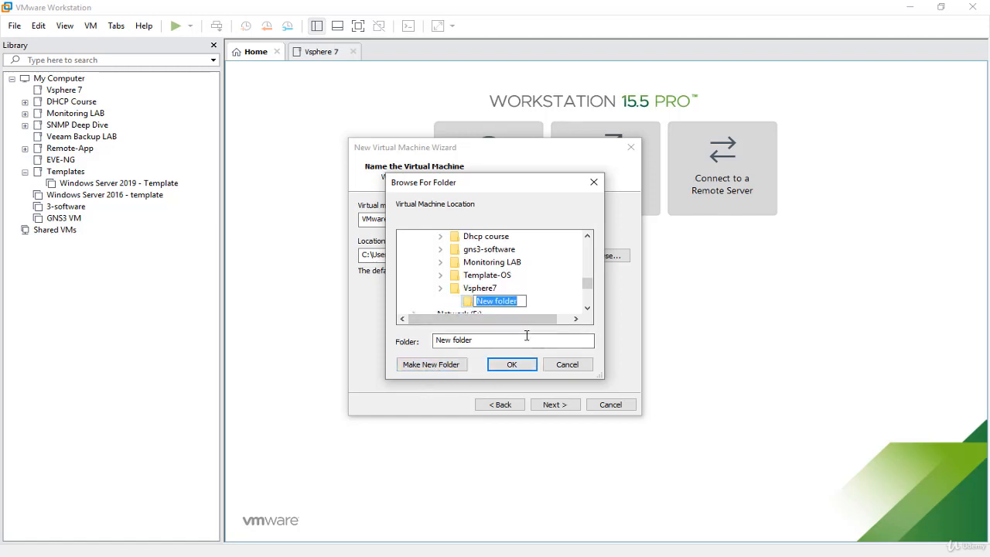
{"action": "type", "text": "ESX01"}
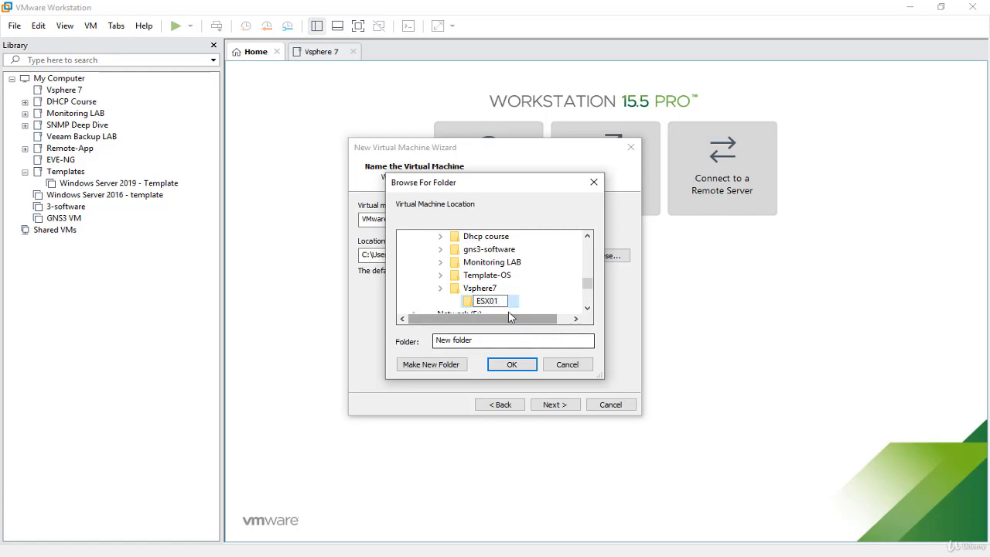
{"action": "left_click", "coordinate": [467, 303]}
{"action": "key", "text": "Return"}
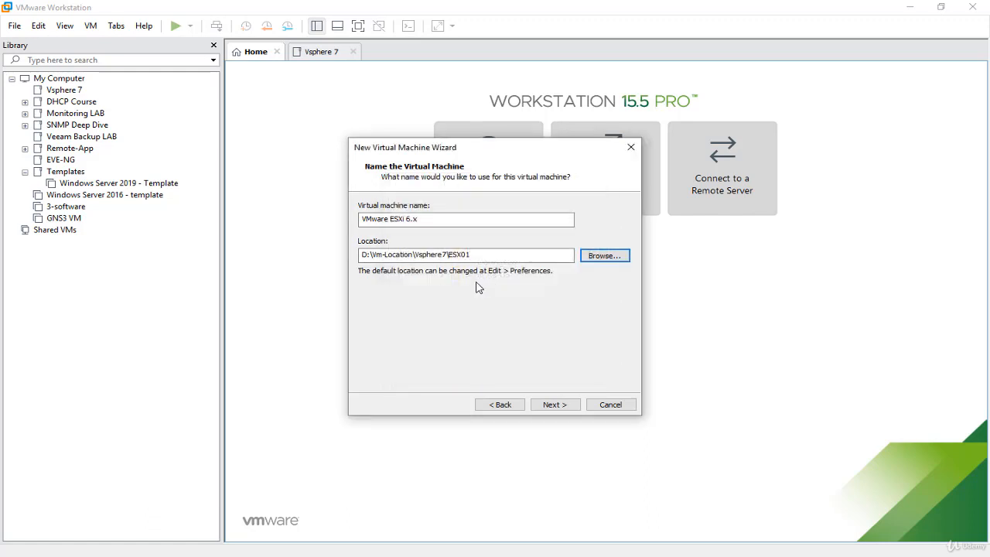
- Name the virtual machine "VMware ESXi 7.x" and accept 2 processors with 1 core each
{"action": "left_click", "coordinate": [409, 219]}
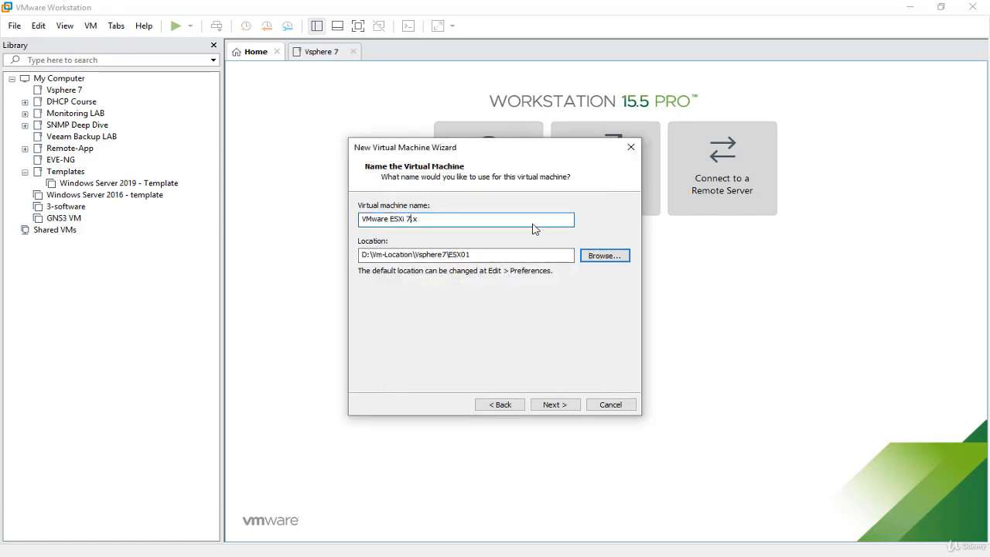
{"action": "left_click", "coordinate": [555, 405]}
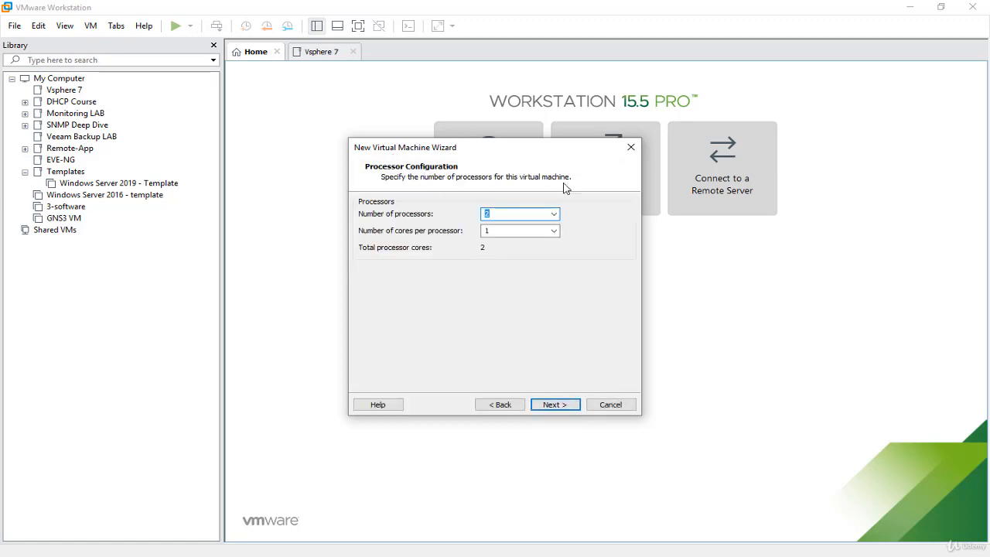
{"action": "left_click", "coordinate": [571, 408]}
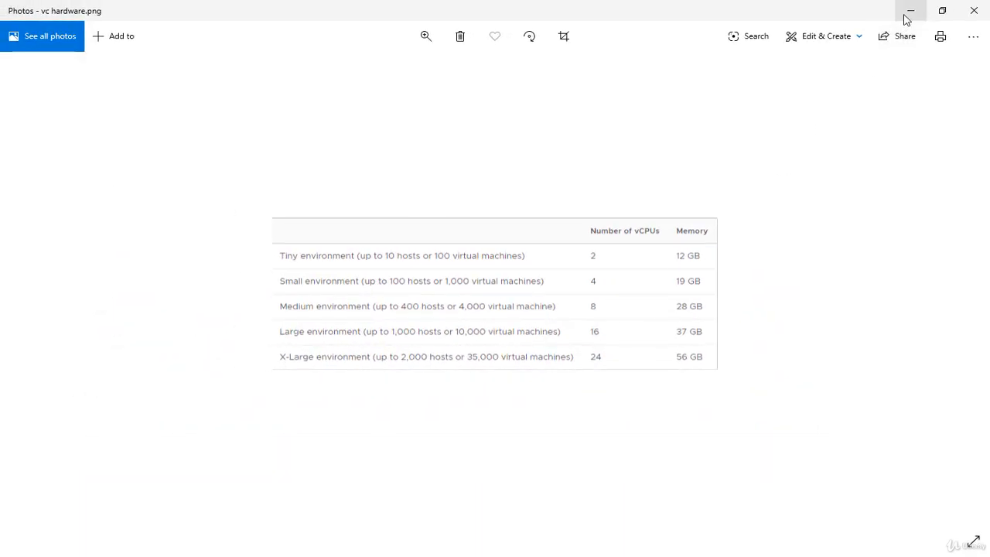
- Return from the vCenter hardware requirements image and set the virtual machine's memory to 18000 MB, continuing to the network type page
{"action": "left_click", "coordinate": [913, 8]}
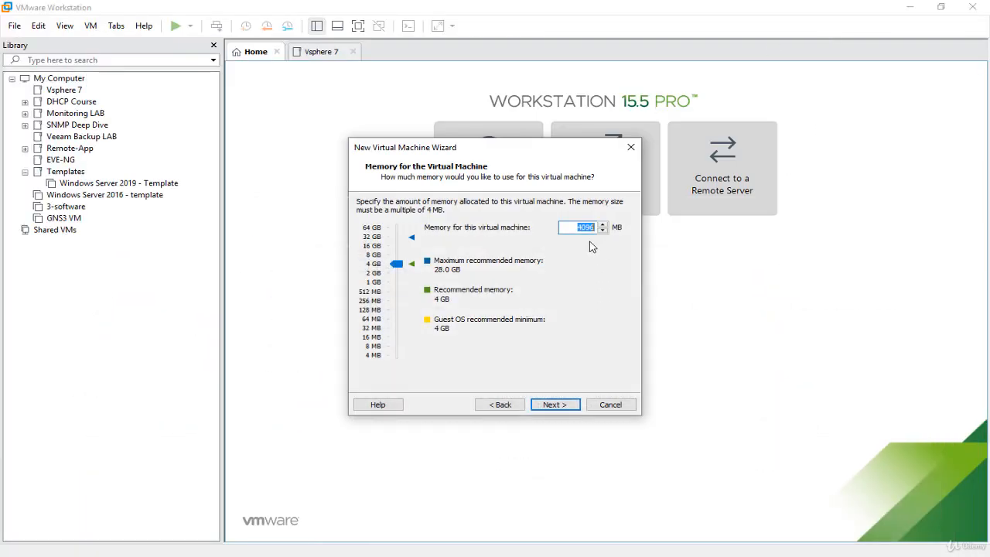
{"action": "type", "text": "12000"}
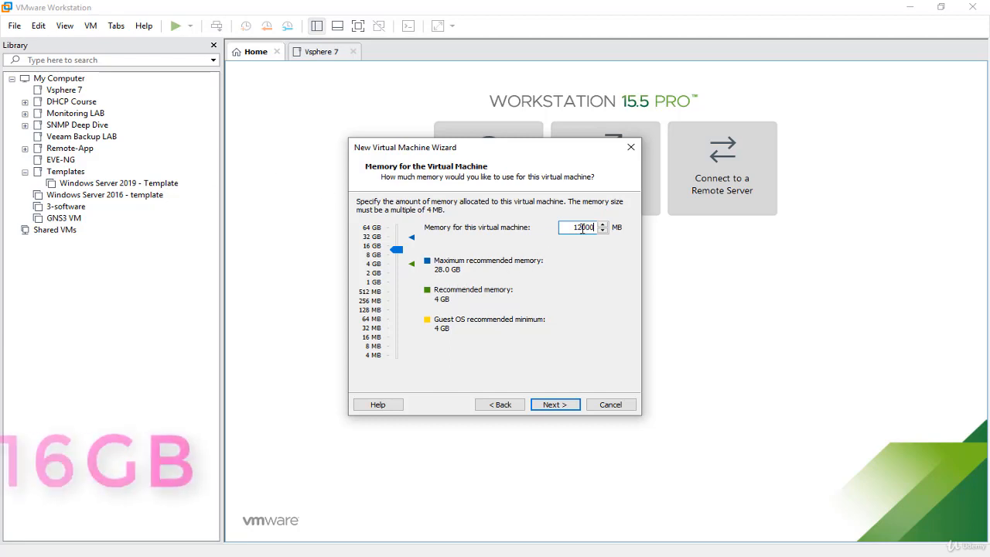
{"action": "type", "text": "6"}
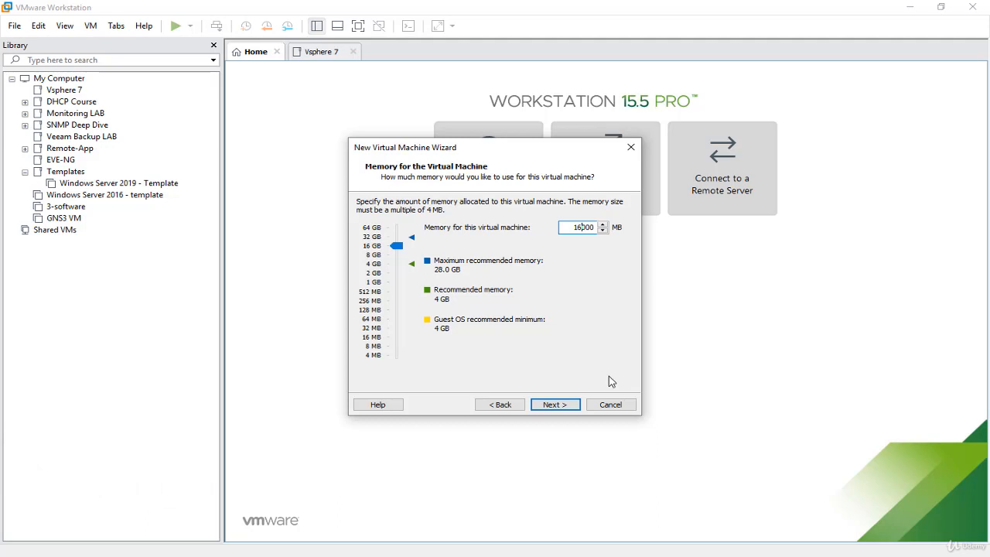
{"action": "key", "text": "BackSpace"}
{"action": "type", "text": "8"}
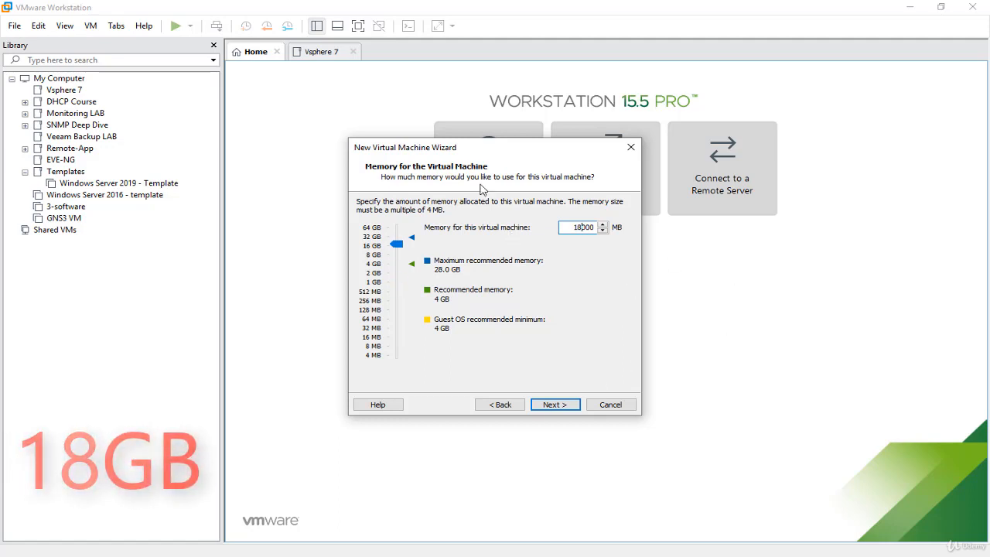
{"action": "left_click_drag", "start_coordinate": [472, 154], "coordinate": [751, 137]}
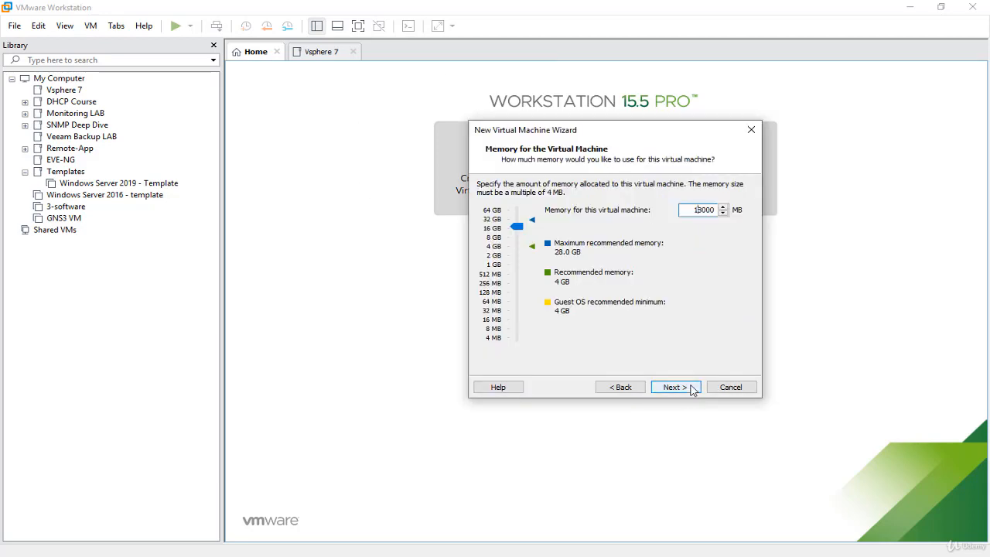
{"action": "left_click", "coordinate": [694, 388]}
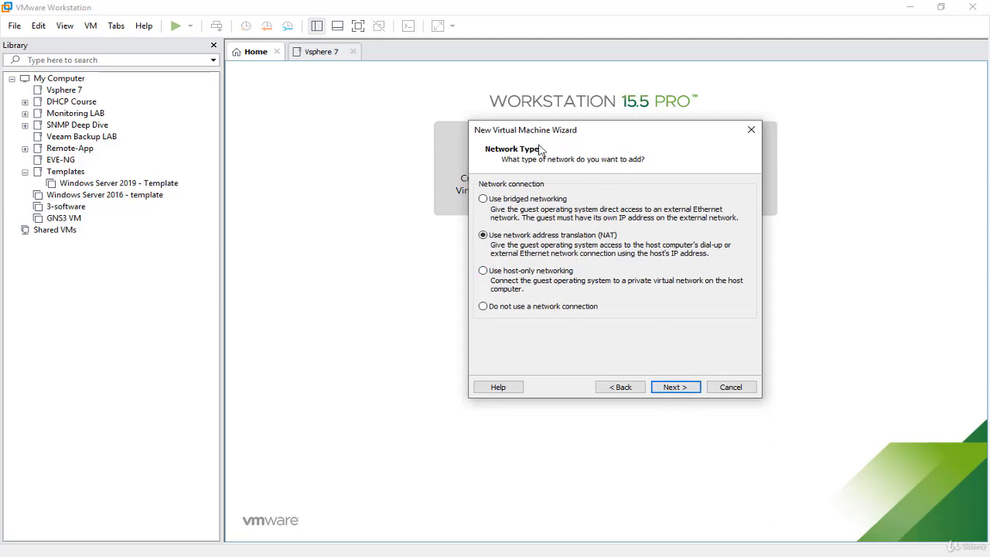
- Accept NAT networking, the Paravirtualized SCSI controller and the SCSI disk type, and choose to create a new virtual disk
{"action": "left_click", "coordinate": [685, 390]}
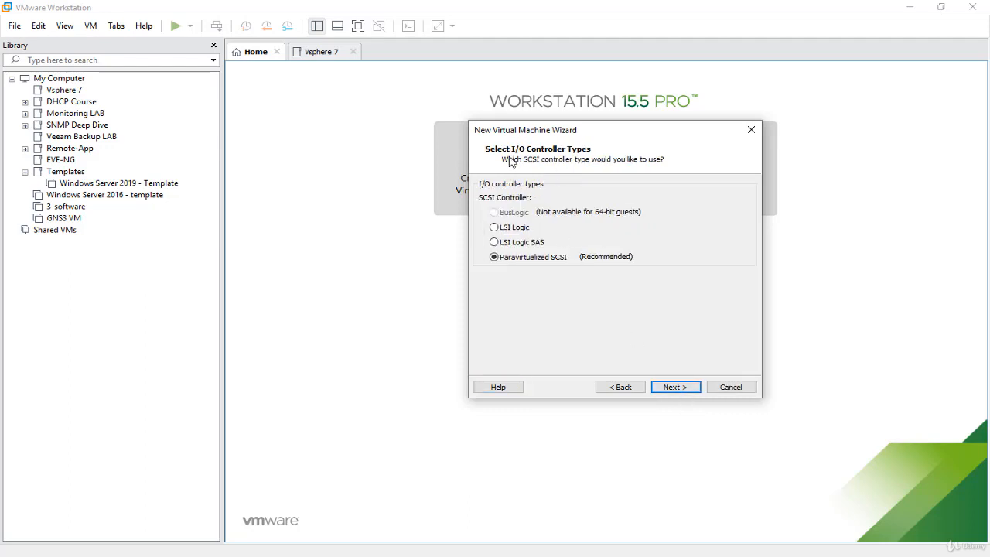
{"action": "left_click", "coordinate": [685, 389]}
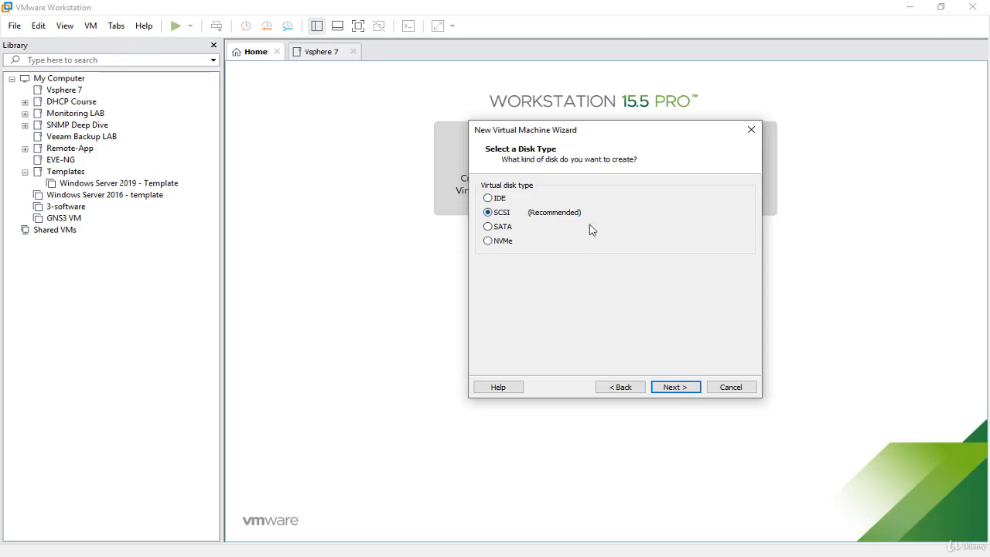
{"action": "left_click", "coordinate": [691, 389]}
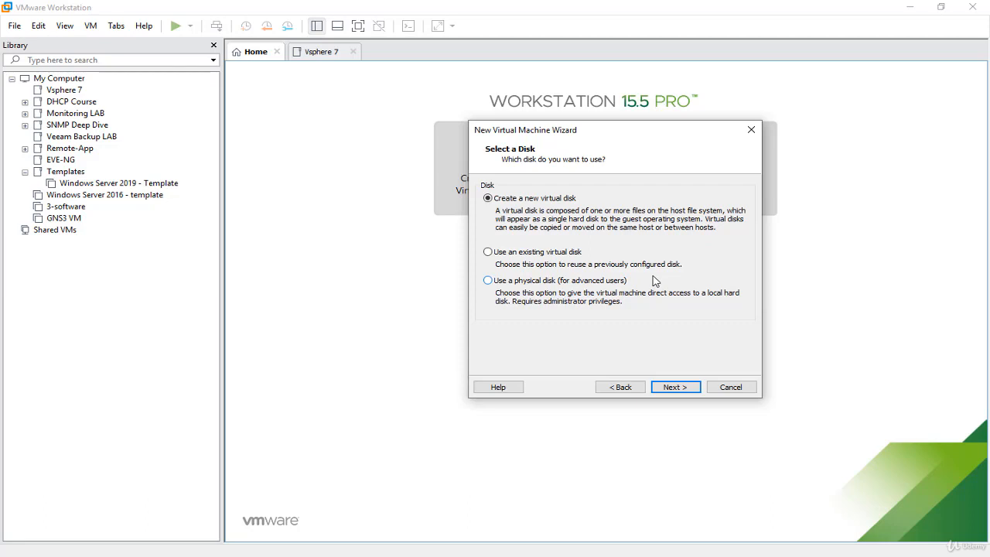
{"action": "left_click", "coordinate": [696, 388]}
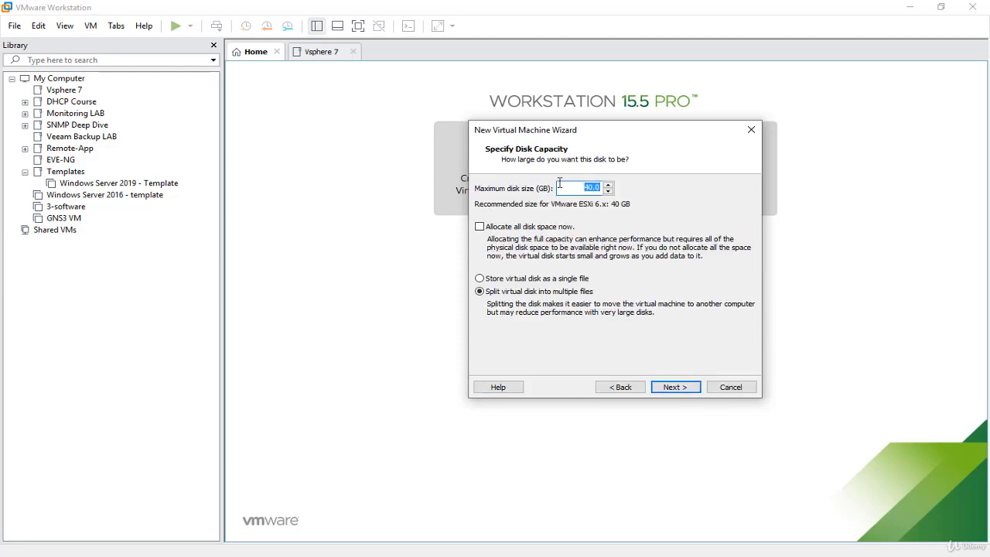
- Set the maximum disk size to 10 GB, split into multiple files, and keep VMware ESXi 7.x.vmdk as the disk file
{"action": "type", "text": "10"}
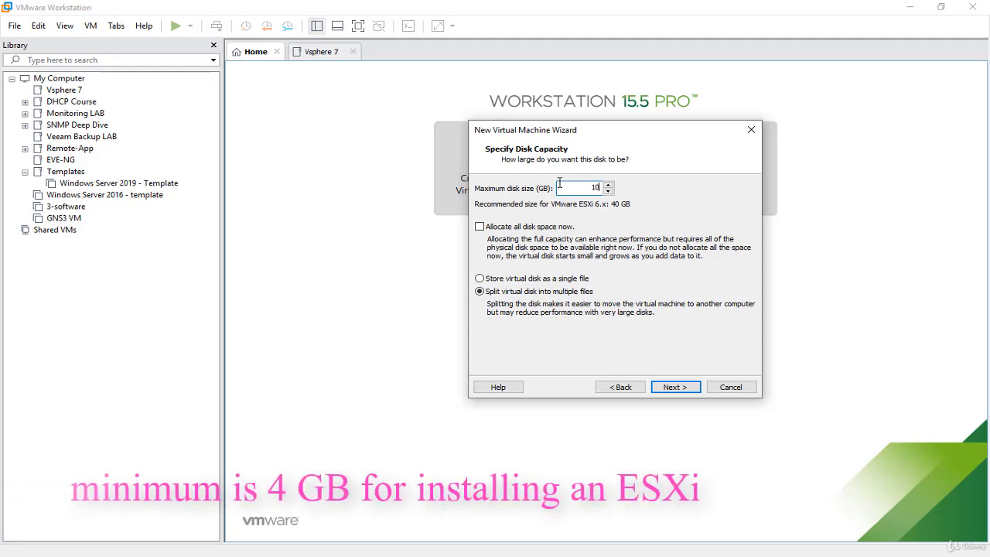
{"action": "left_click", "coordinate": [675, 387]}
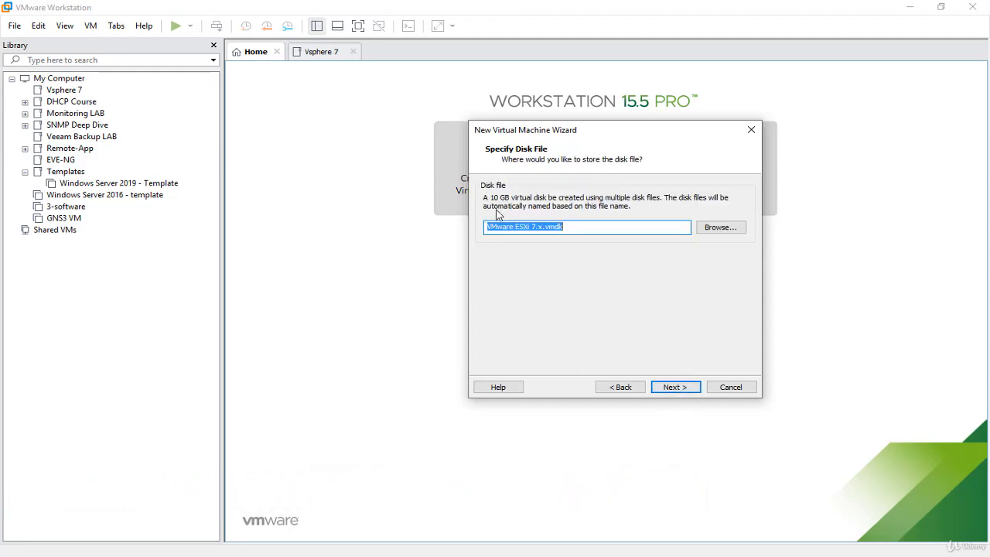
{"action": "left_click", "coordinate": [597, 229]}
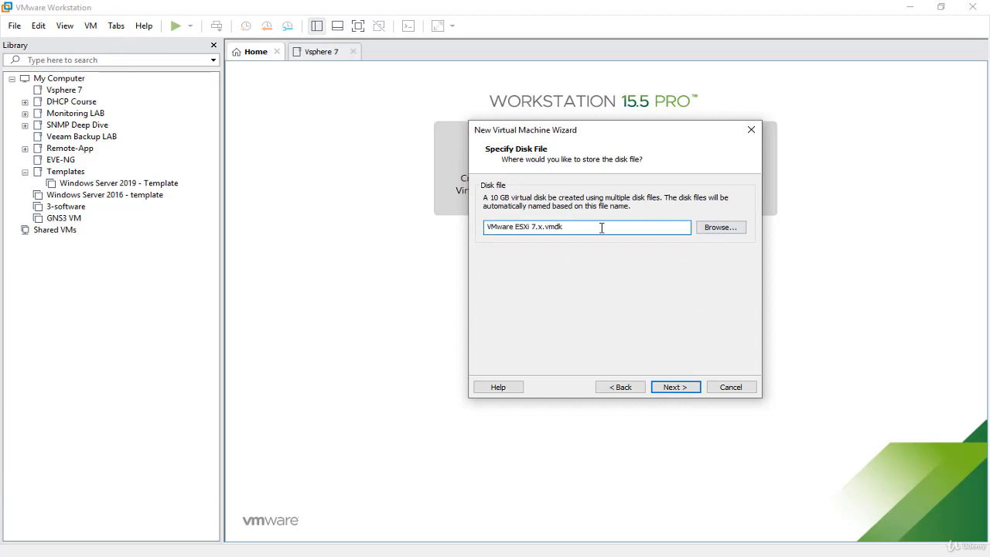
{"action": "left_click", "coordinate": [686, 391]}
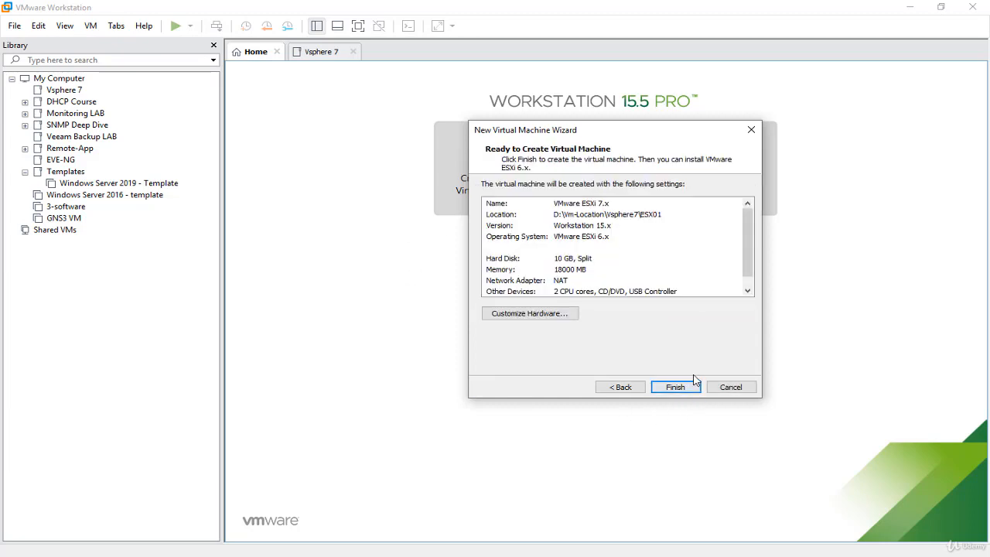
- Customize the hardware by connecting the network adapter to the custom virtual network VMnet0, checking it against the lab diagram
{"action": "left_click", "coordinate": [543, 315]}
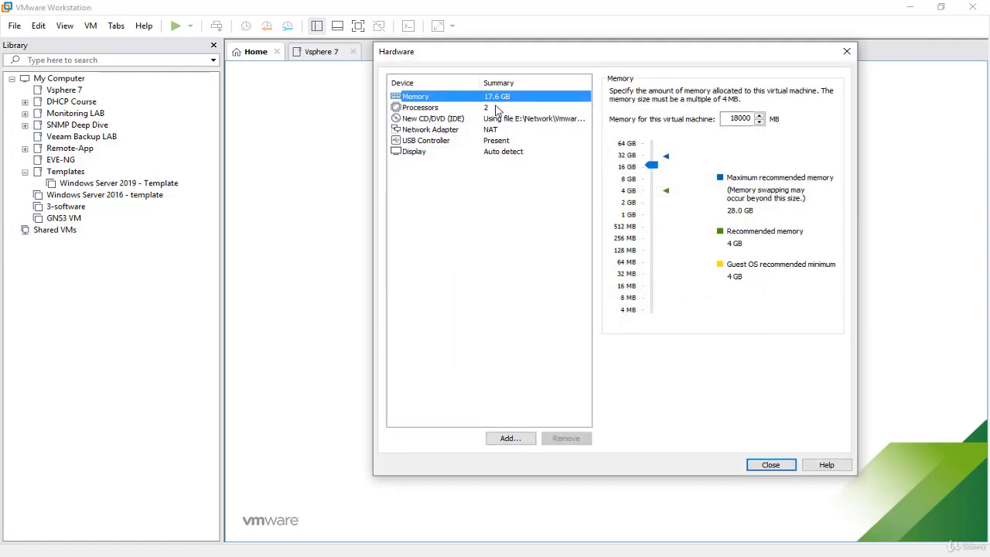
{"action": "left_click", "coordinate": [438, 109]}
{"action": "left_click", "coordinate": [430, 120]}
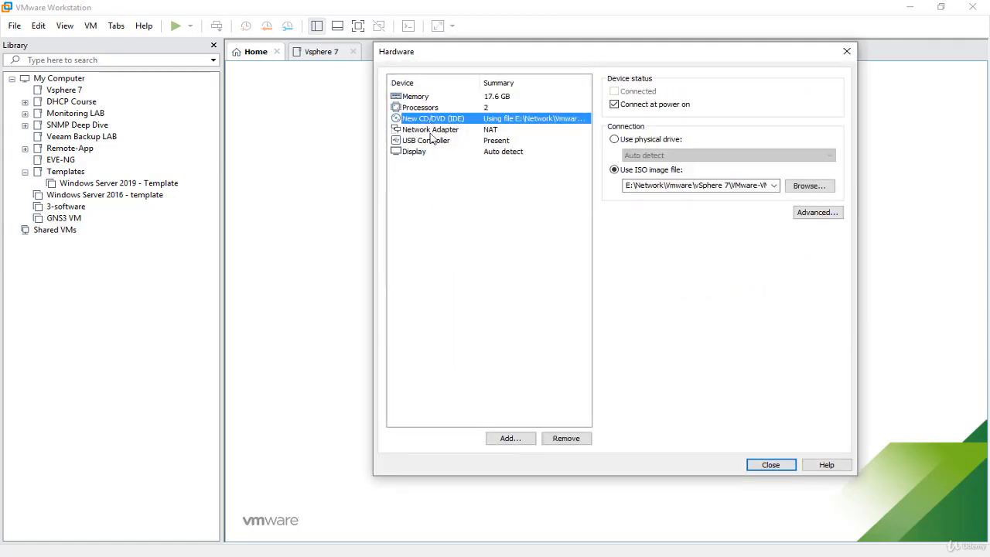
{"action": "left_click", "coordinate": [430, 130]}
{"action": "left_click", "coordinate": [425, 141]}
{"action": "left_click", "coordinate": [427, 122]}
{"action": "left_click", "coordinate": [453, 132]}
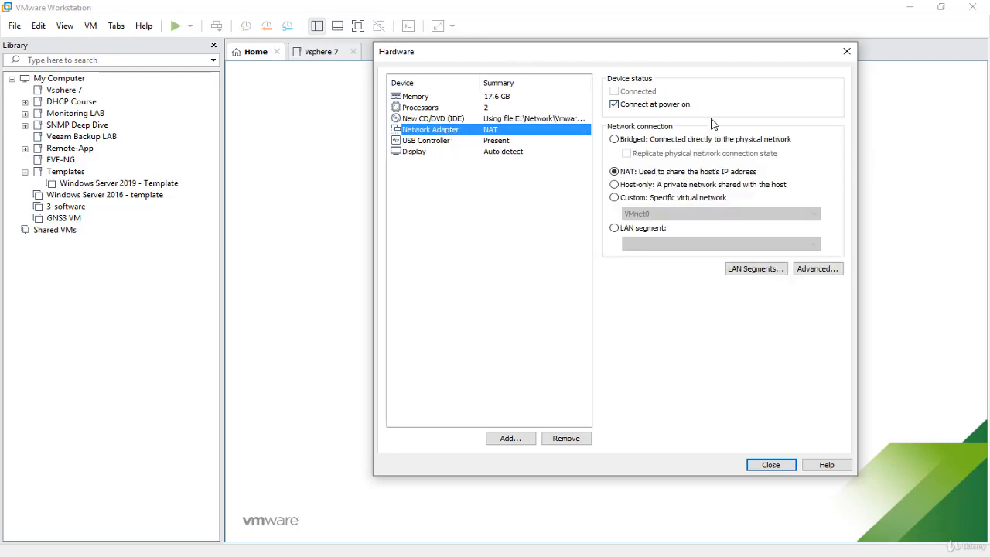
{"action": "left_click", "coordinate": [664, 204]}
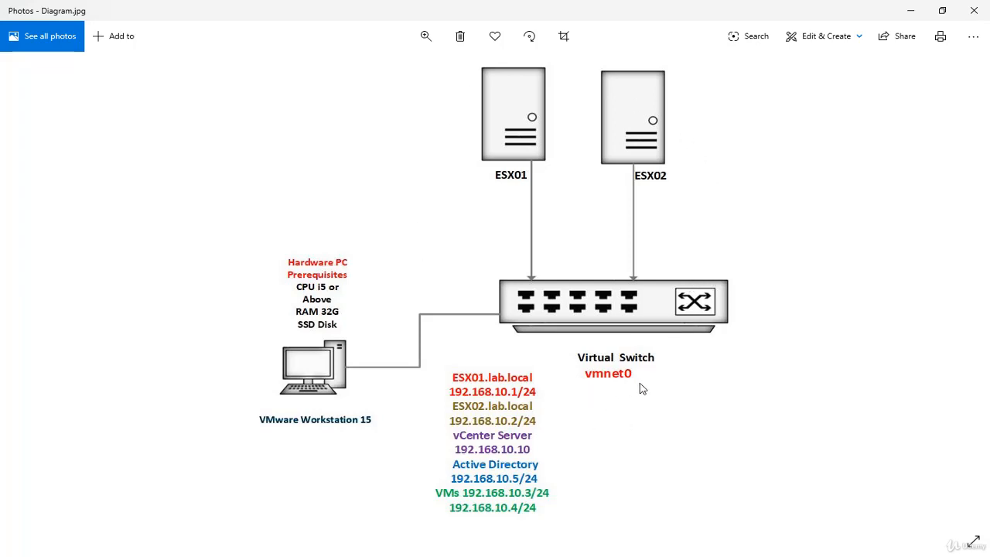
{"action": "left_click", "coordinate": [913, 14]}
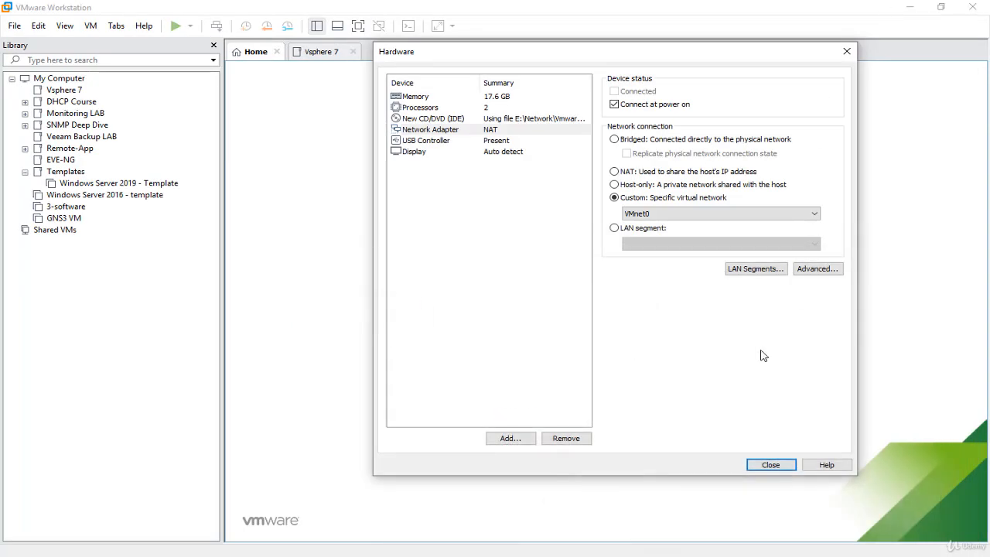
{"action": "left_click", "coordinate": [542, 556]}
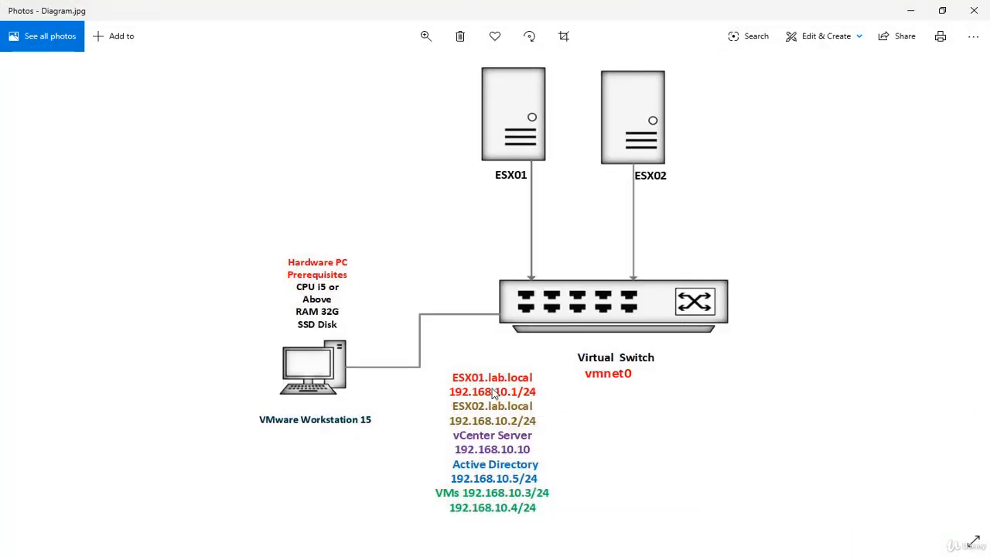
{"action": "left_click", "coordinate": [911, 11]}
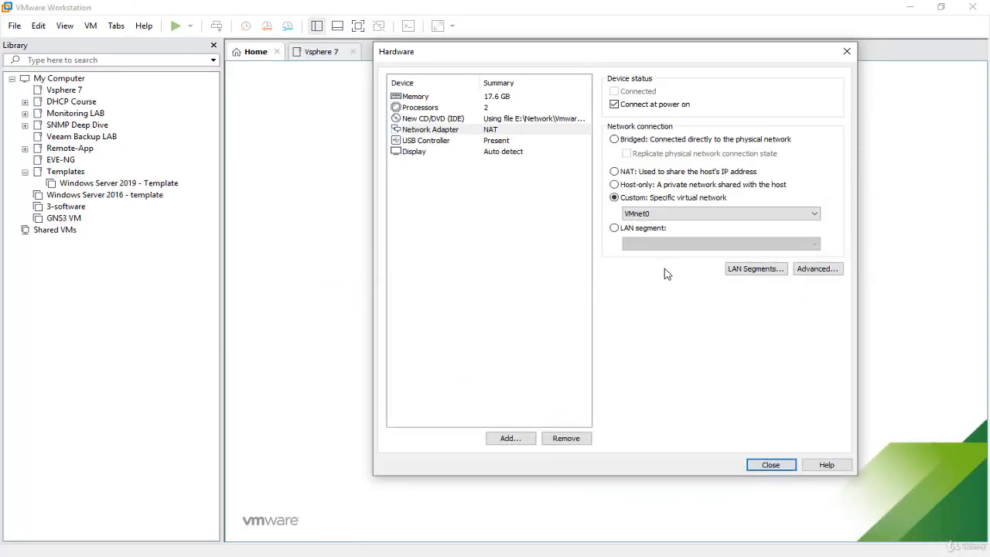
{"action": "left_click", "coordinate": [783, 464]}
- Finish creating the virtual machine and move it into the Vsphere 7 folder of the library
{"action": "left_click", "coordinate": [682, 392]}
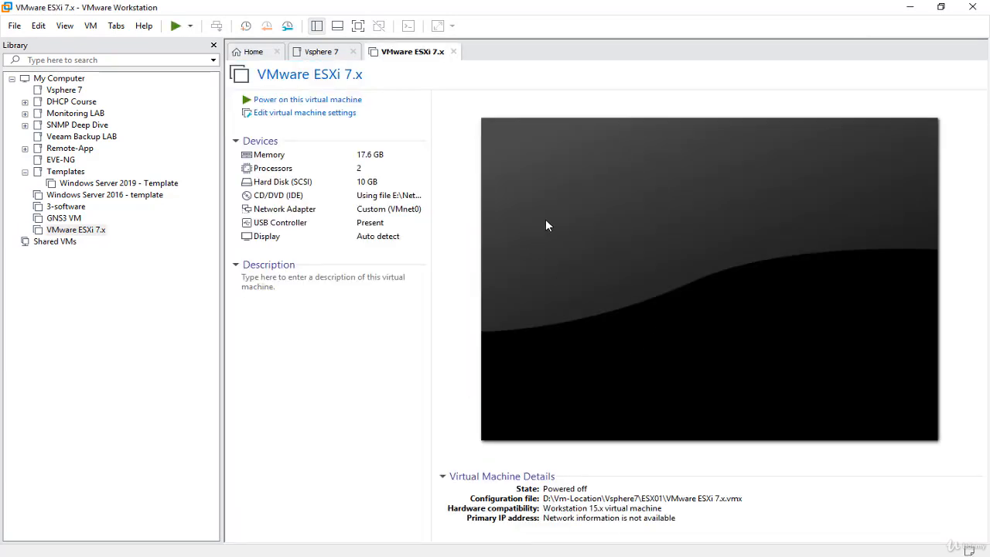
{"action": "left_click_drag", "start_coordinate": [93, 236], "coordinate": [168, 95]}
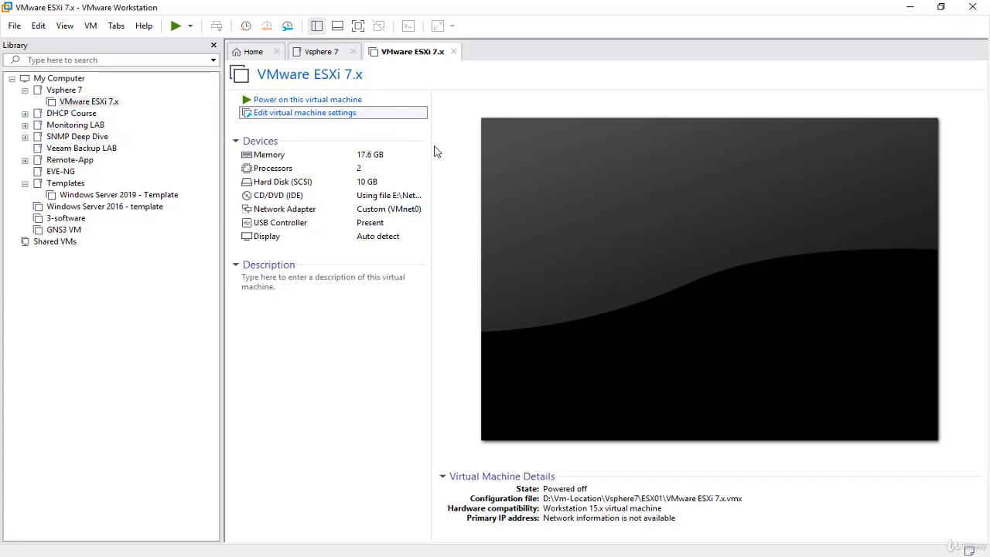
- Review the virtual machine's name and working directory in its general options, then leave the settings without changes
{"action": "left_click", "coordinate": [421, 116]}
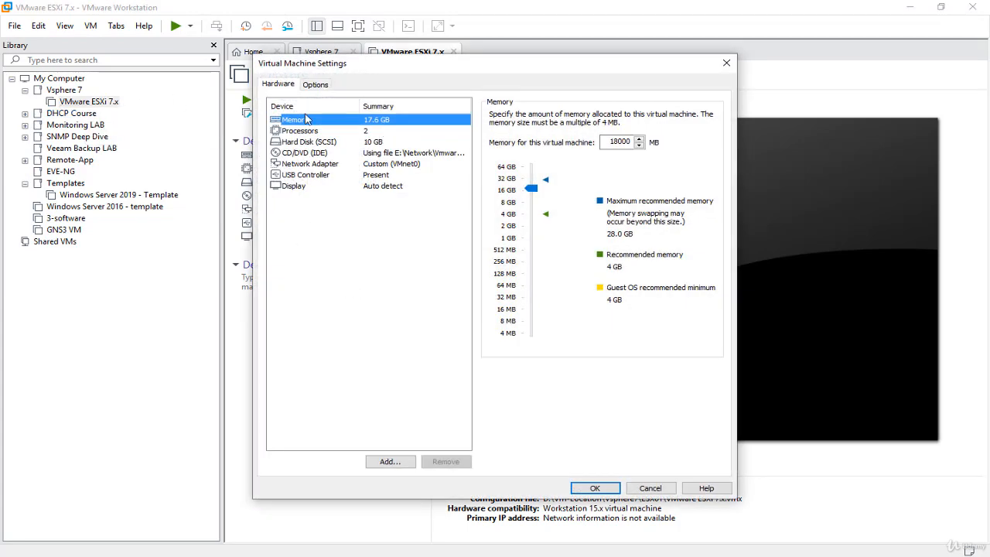
{"action": "left_click", "coordinate": [316, 85]}
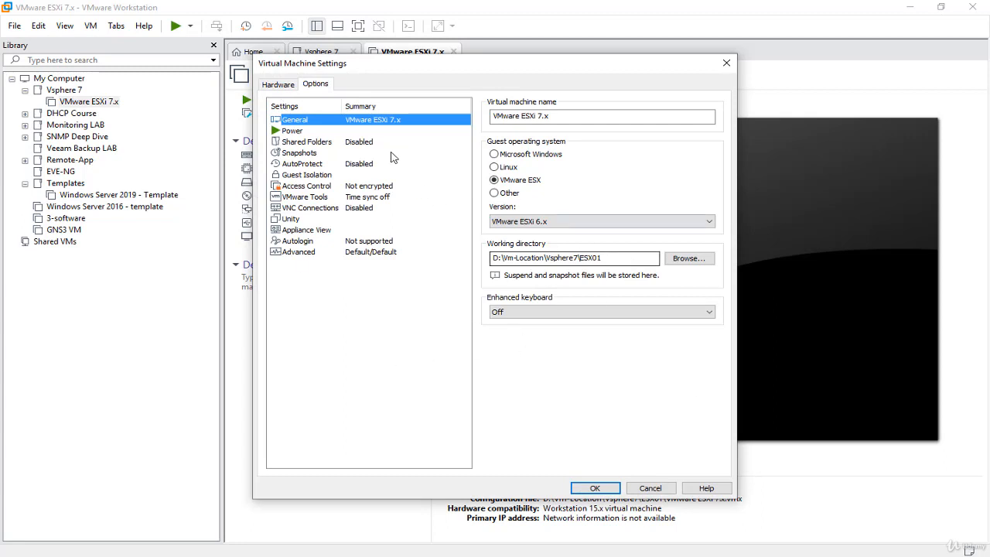
{"action": "left_click_drag", "start_coordinate": [619, 257], "coordinate": [453, 260]}
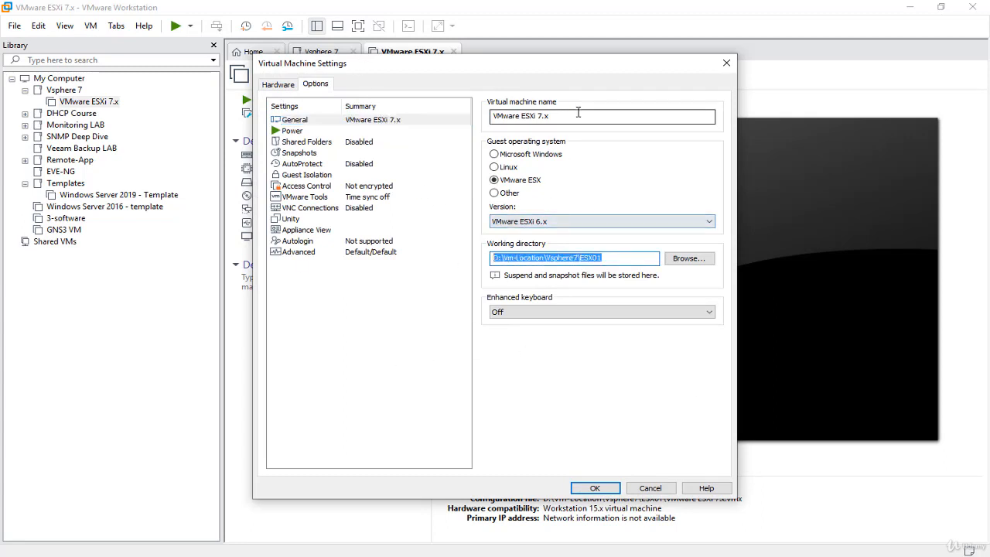
{"action": "left_click_drag", "start_coordinate": [579, 117], "coordinate": [433, 116]}
{"action": "key", "text": "Escape"}
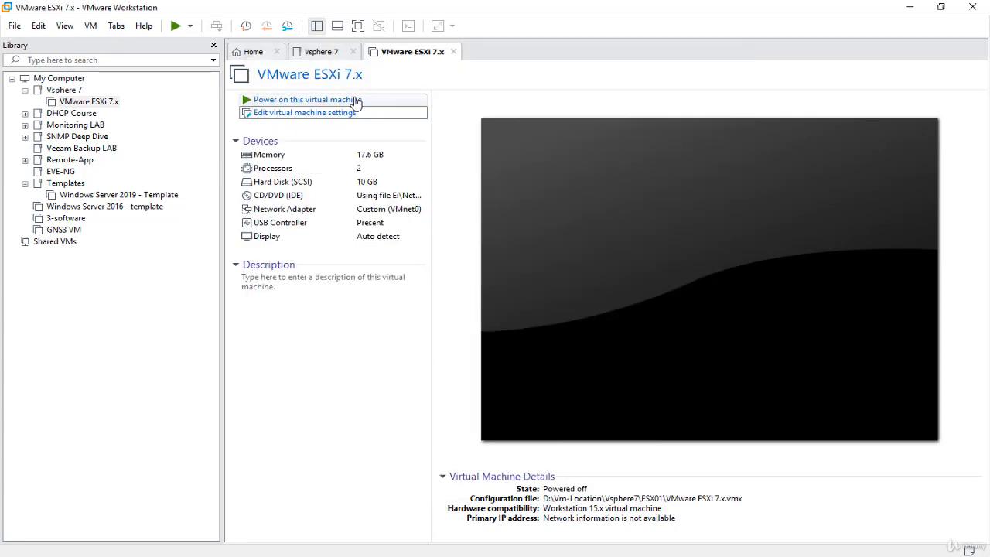
- Power on the VMware ESXi 7.x virtual machine and show its console in full screen
{"action": "left_click", "coordinate": [351, 104]}
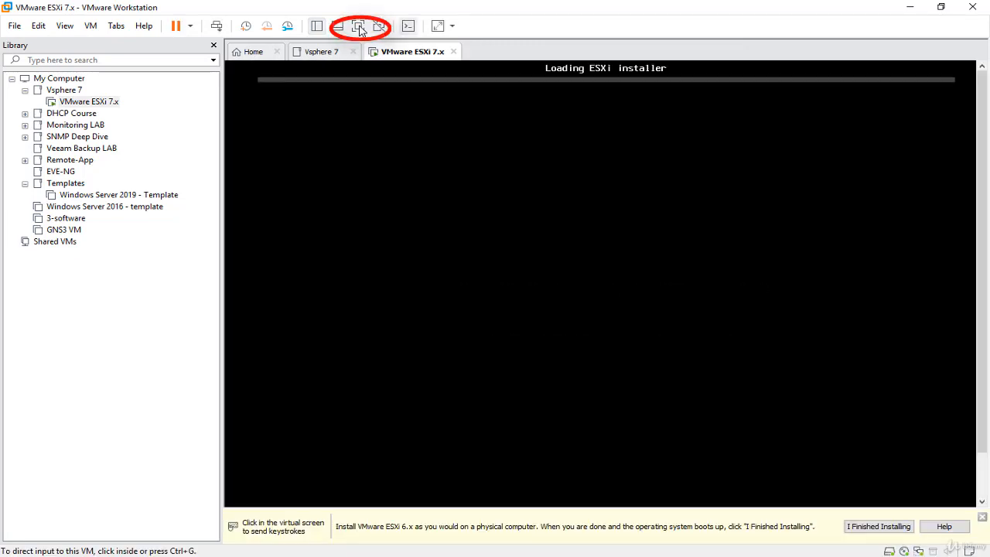
{"action": "left_click", "coordinate": [359, 27]}
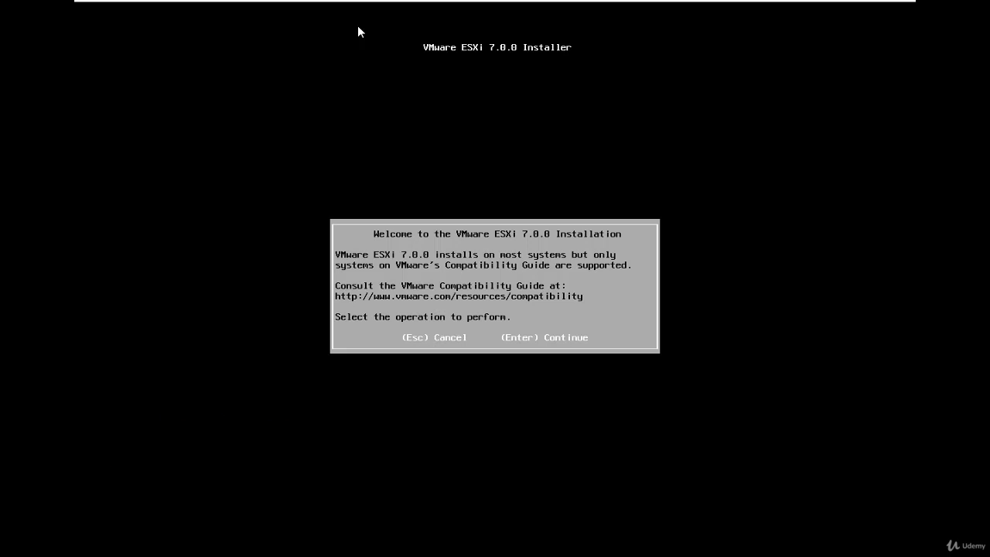
- Accept the ESXi 7.0.0 license agreement and configure the installation for the local VMware virtual disk with the US Default keyboard layout
{"action": "key", "text": "Return"}
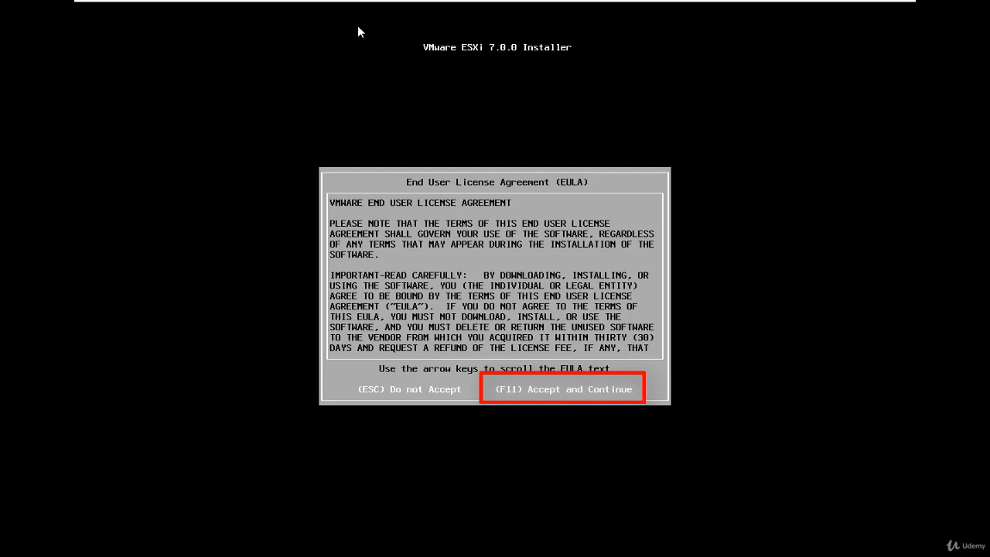
{"action": "key", "text": "F11"}
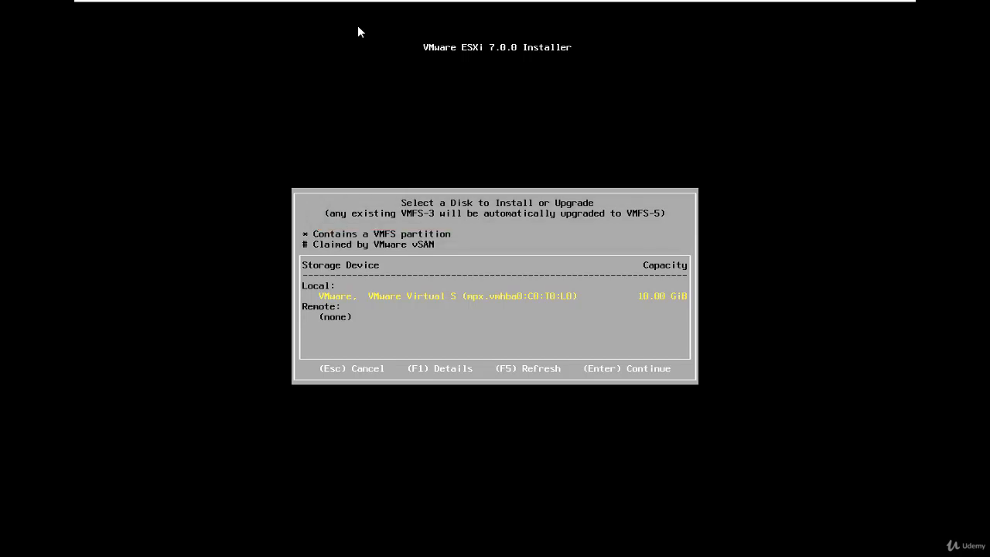
{"action": "key", "text": "Return"}
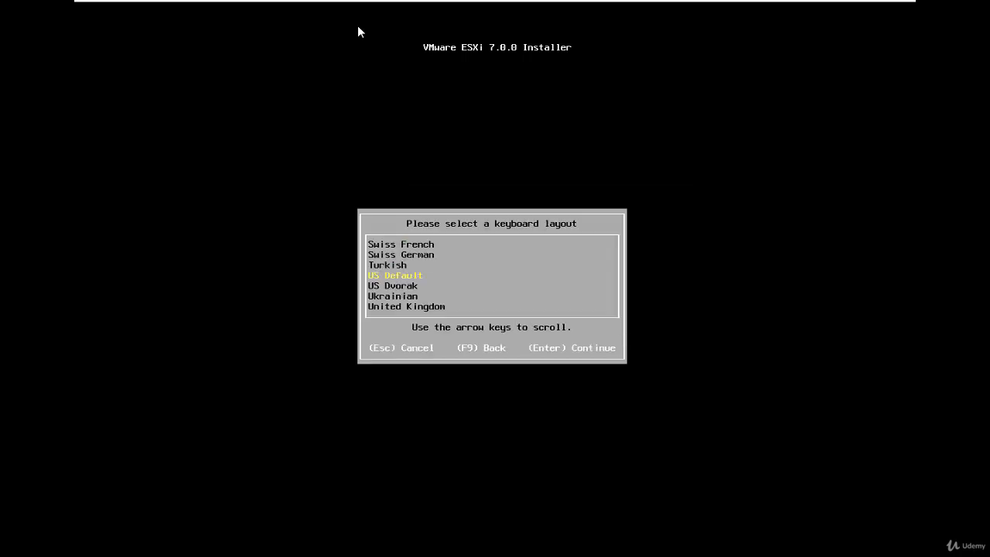
{"action": "key", "text": "Return"}
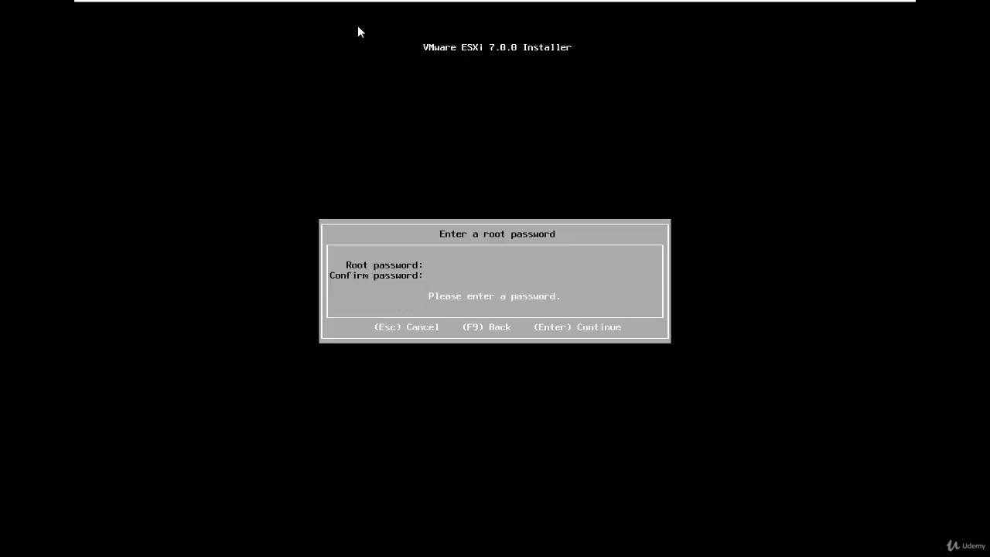
- Enter and confirm the root password for the ESXi host
{"action": "type", "text": "********"}
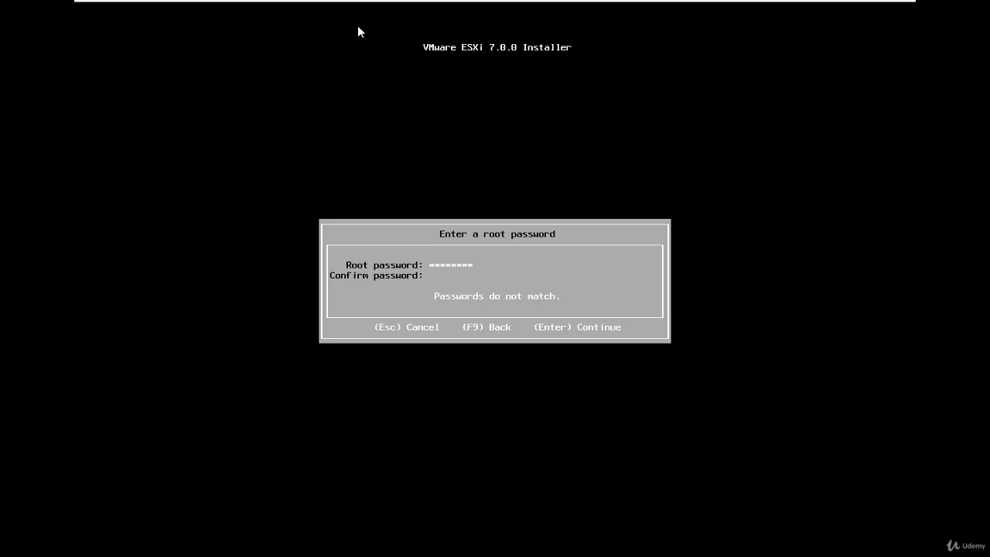
{"action": "type", "text": "********"}
{"action": "key", "text": "Return"}
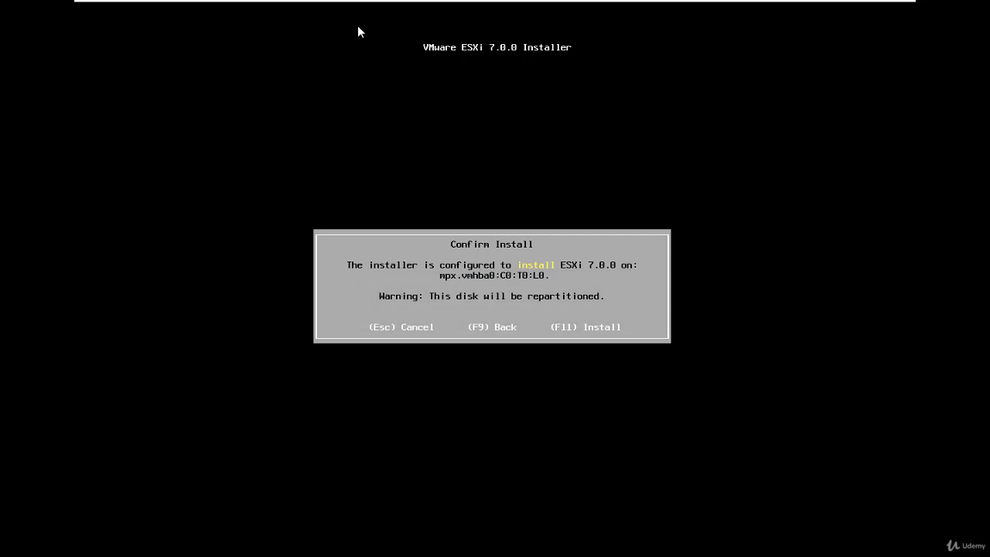
- Confirm the installation of ESXi 7.0.0 on the selected disk and reboot the server once it is complete
{"action": "key", "text": "F11"}
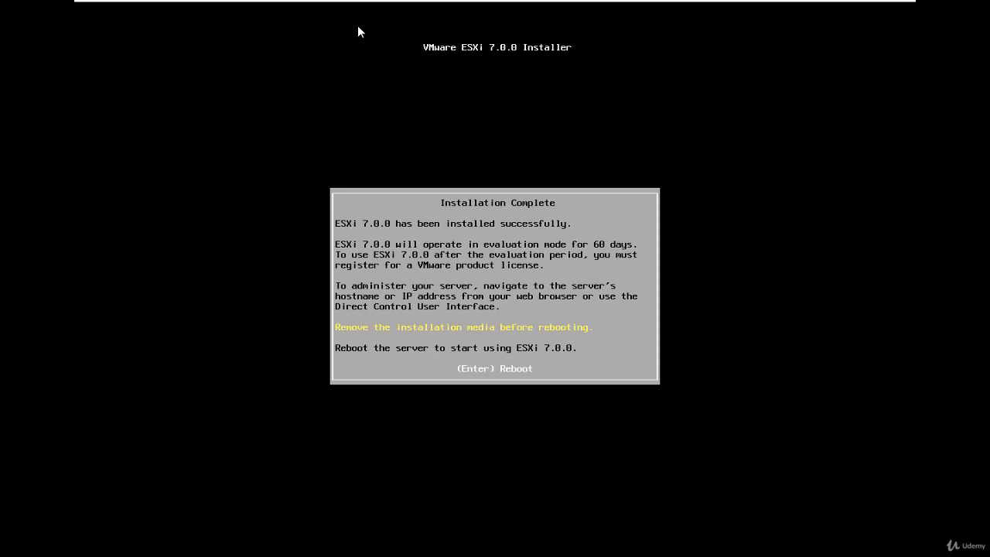
{"action": "key", "text": "Return"}
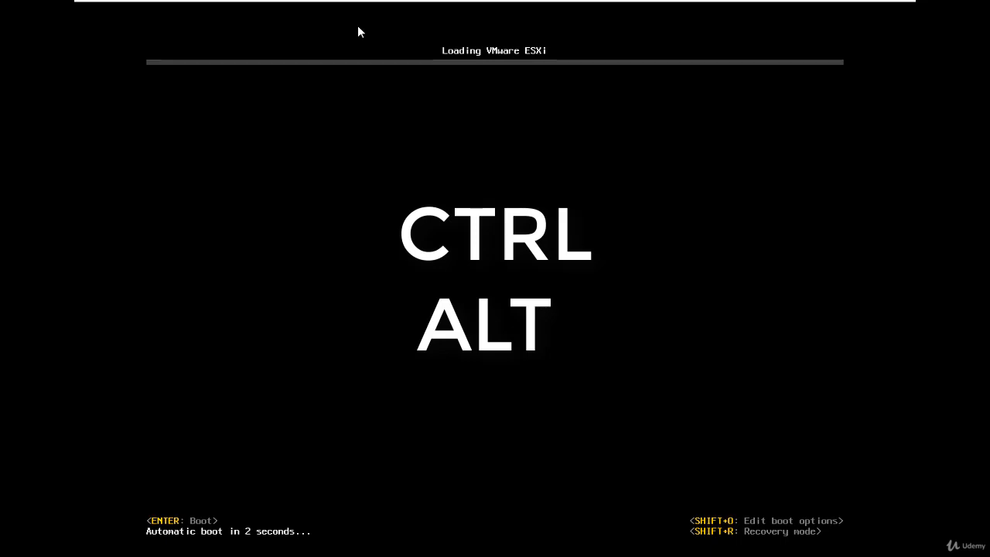
- Exit full screen mode and mark the virtual machine's operating system installation as finished
{"action": "mouse_move", "coordinate": [709, 3]}
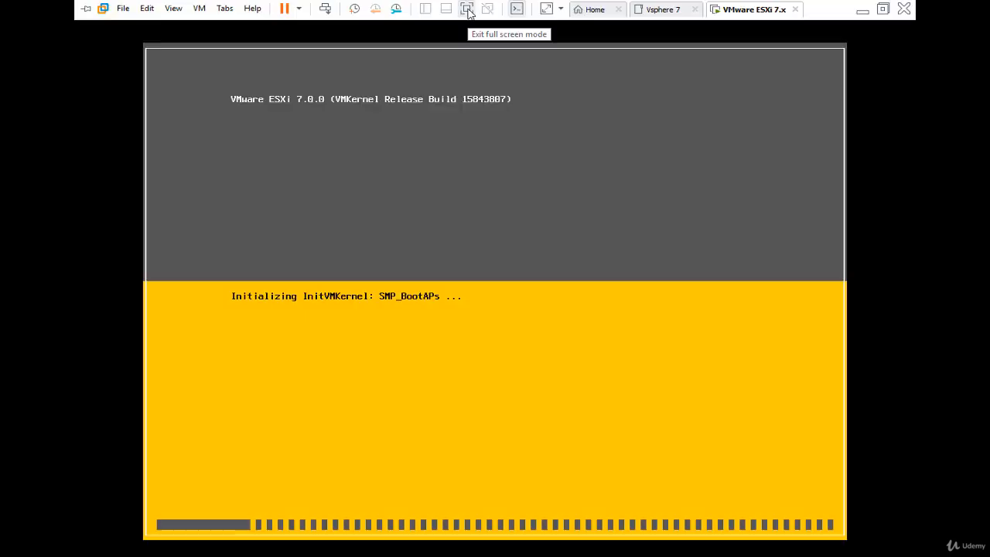
{"action": "left_click", "coordinate": [467, 13]}
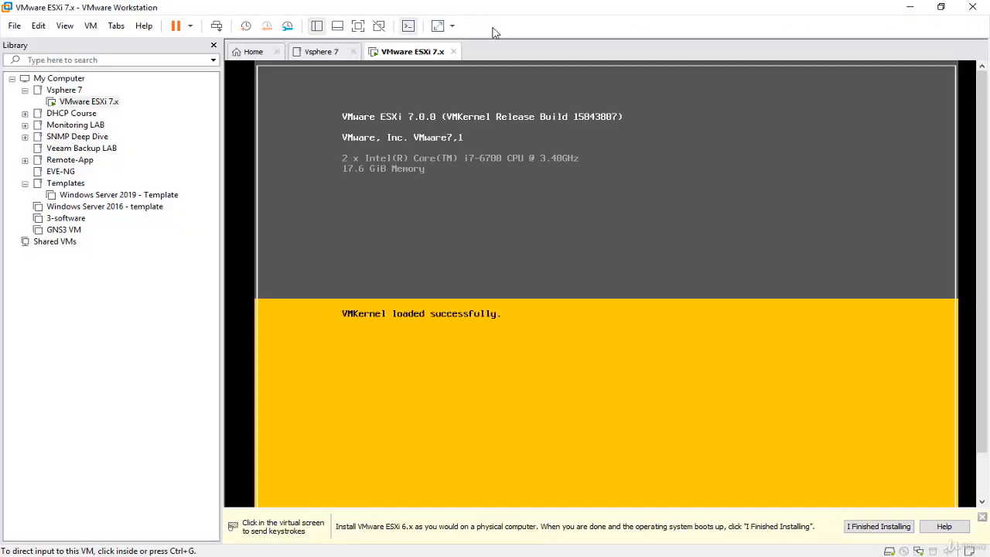
{"action": "left_click", "coordinate": [893, 529]}
{"action": "scroll", "coordinate": [986, 337], "scroll_direction": "down", "scroll_amount": 1}
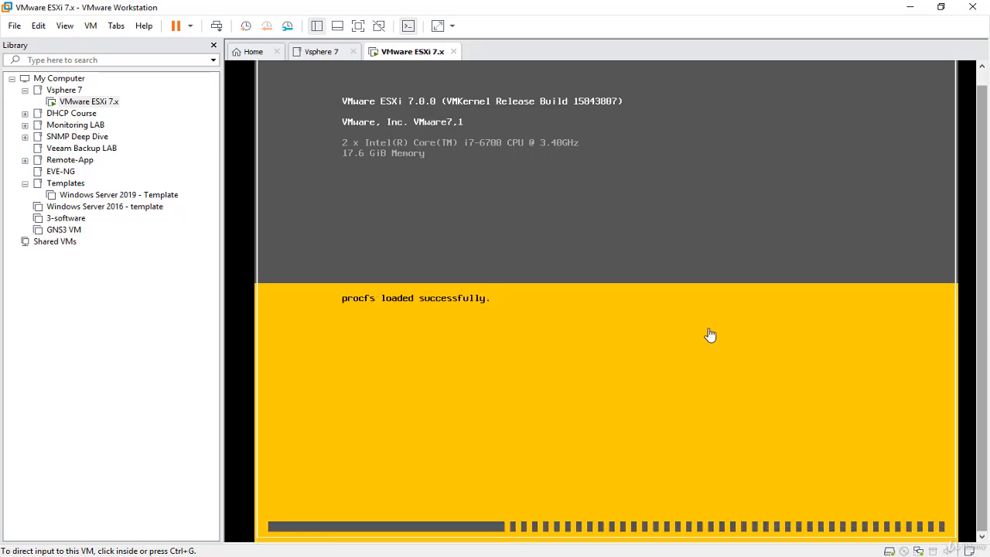